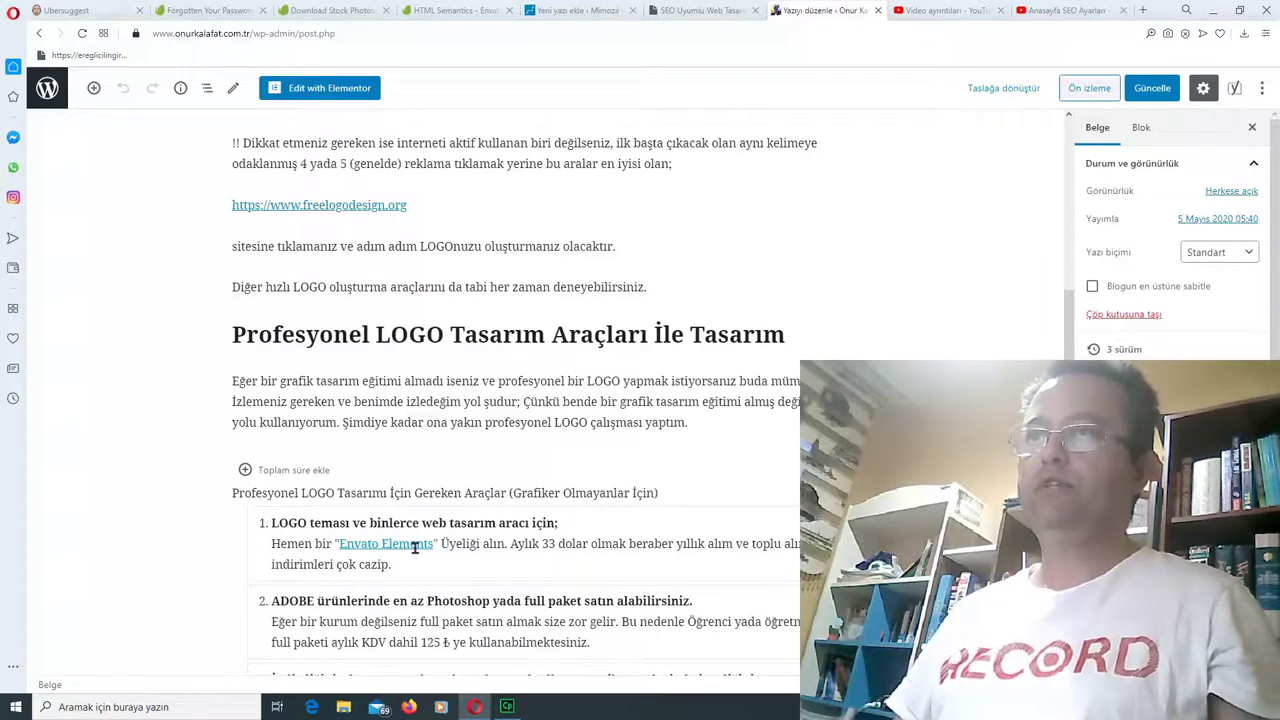
# Inspect the "Envato Elements" link in the first How-to step and read through the remaining steps.
pyautogui.click(414, 548)
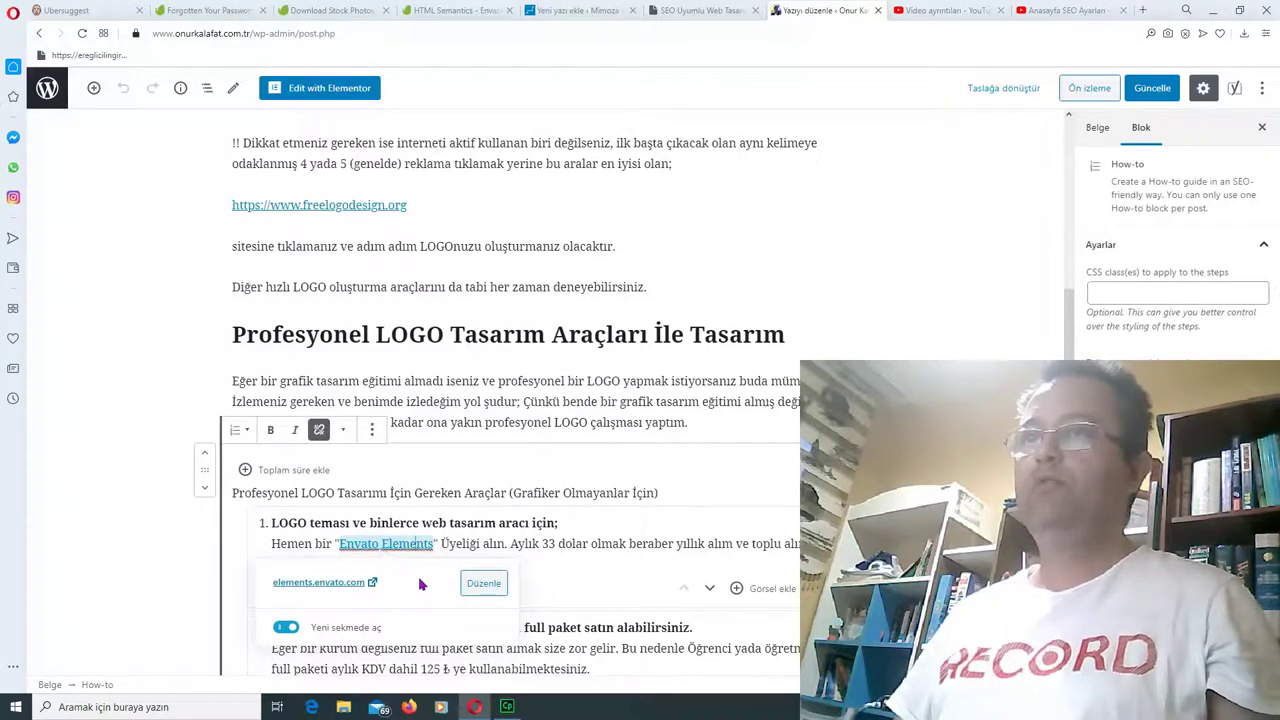
pyautogui.click(118, 520)
pyautogui.scroll(-2, 116, 521)
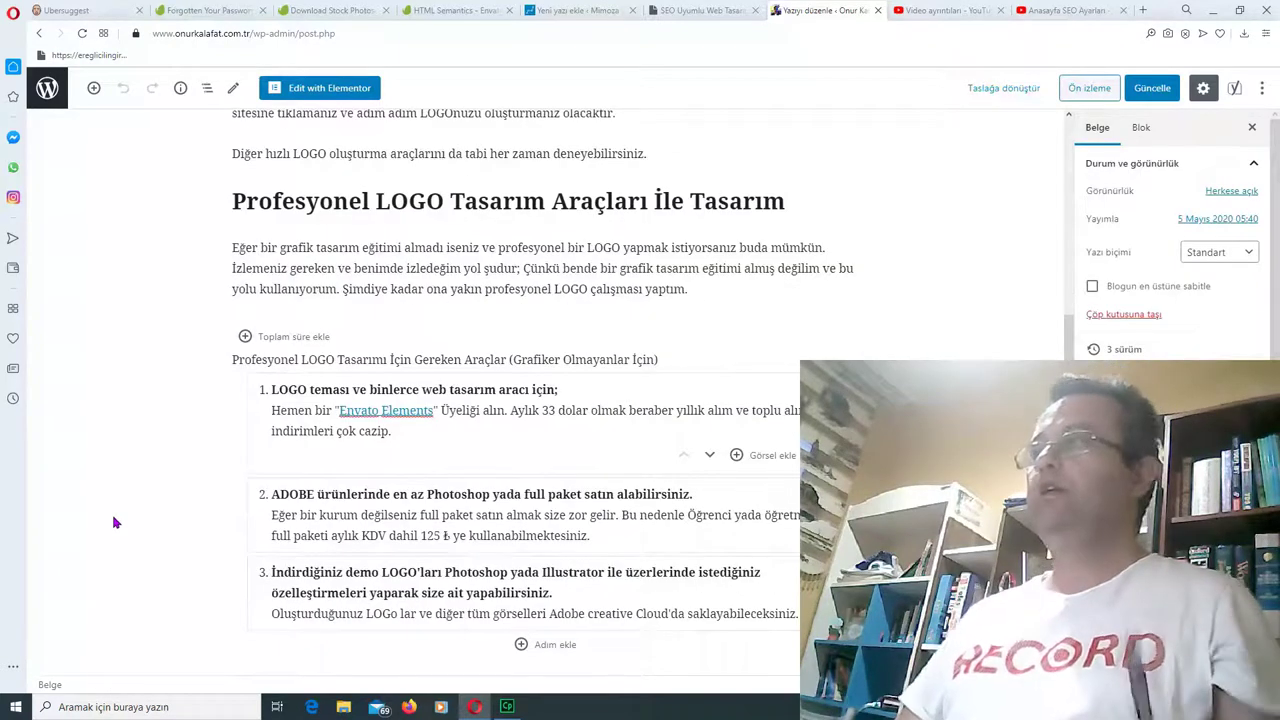
pyautogui.scroll(-1, 116, 522)
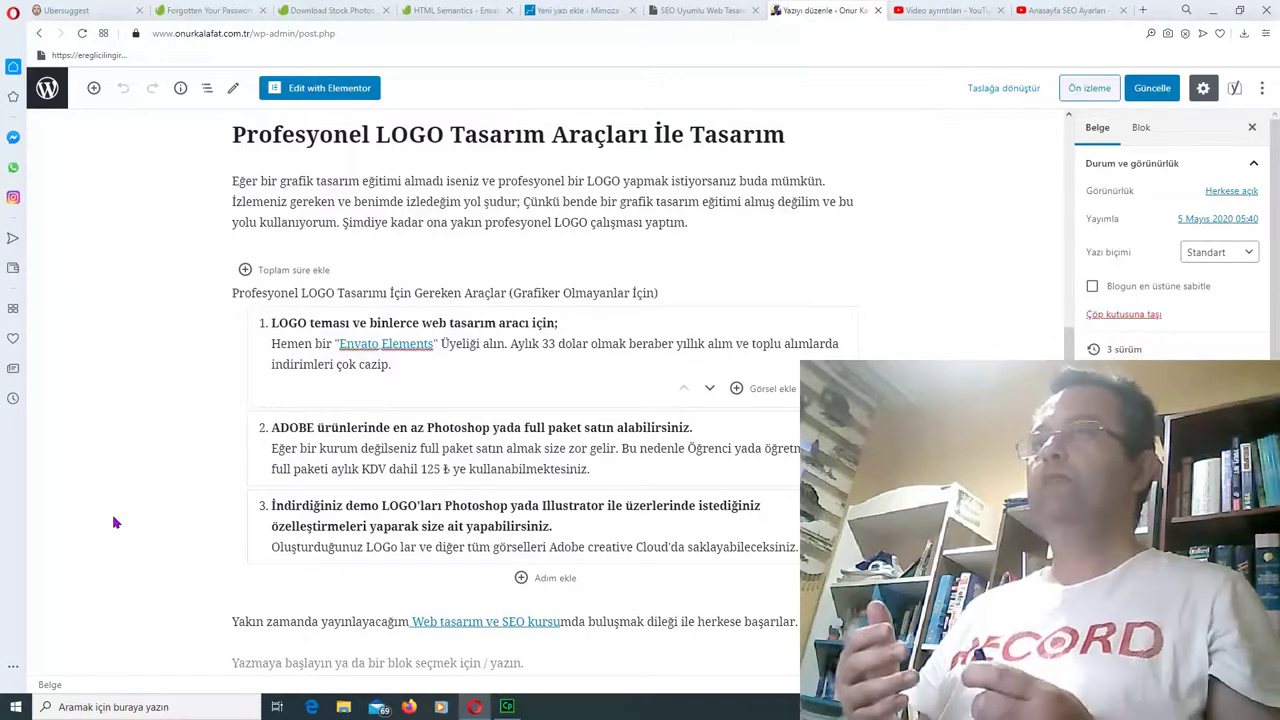
# Inspect the "Web tasarım ve SEO kursu" link in the post's closing paragraph.
pyautogui.press('Return')
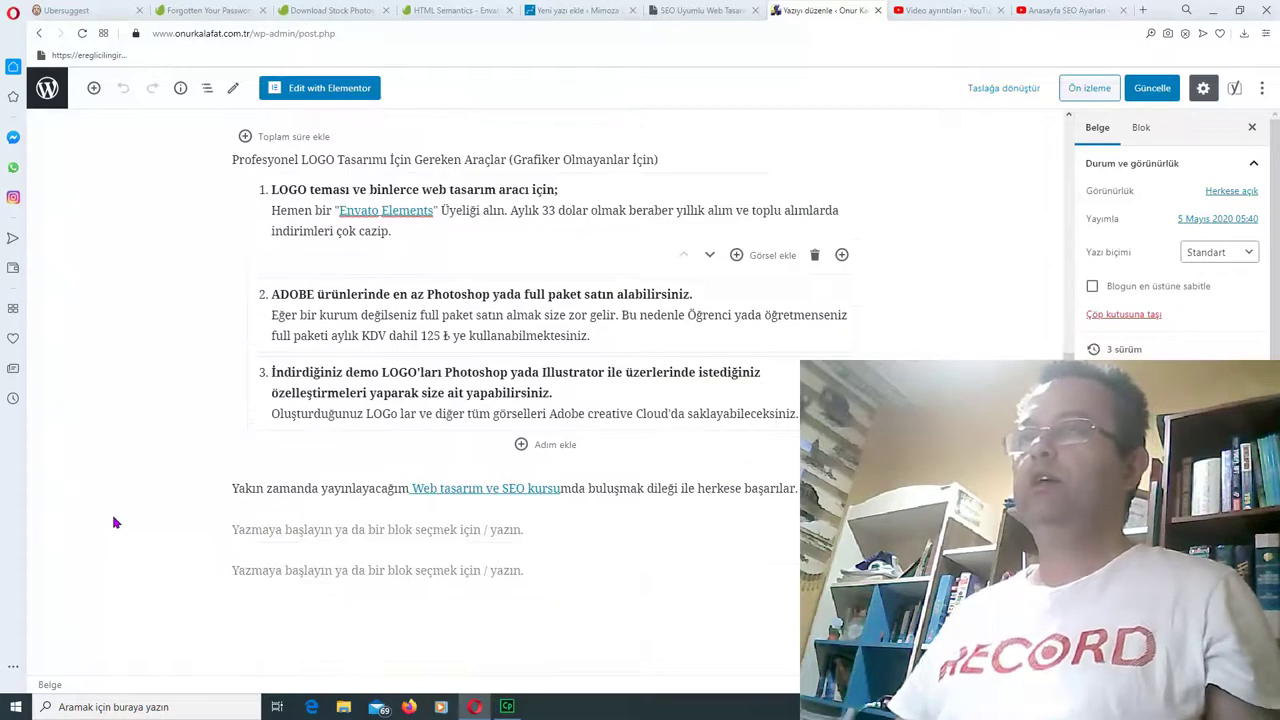
pyautogui.scroll(1, 113, 522)
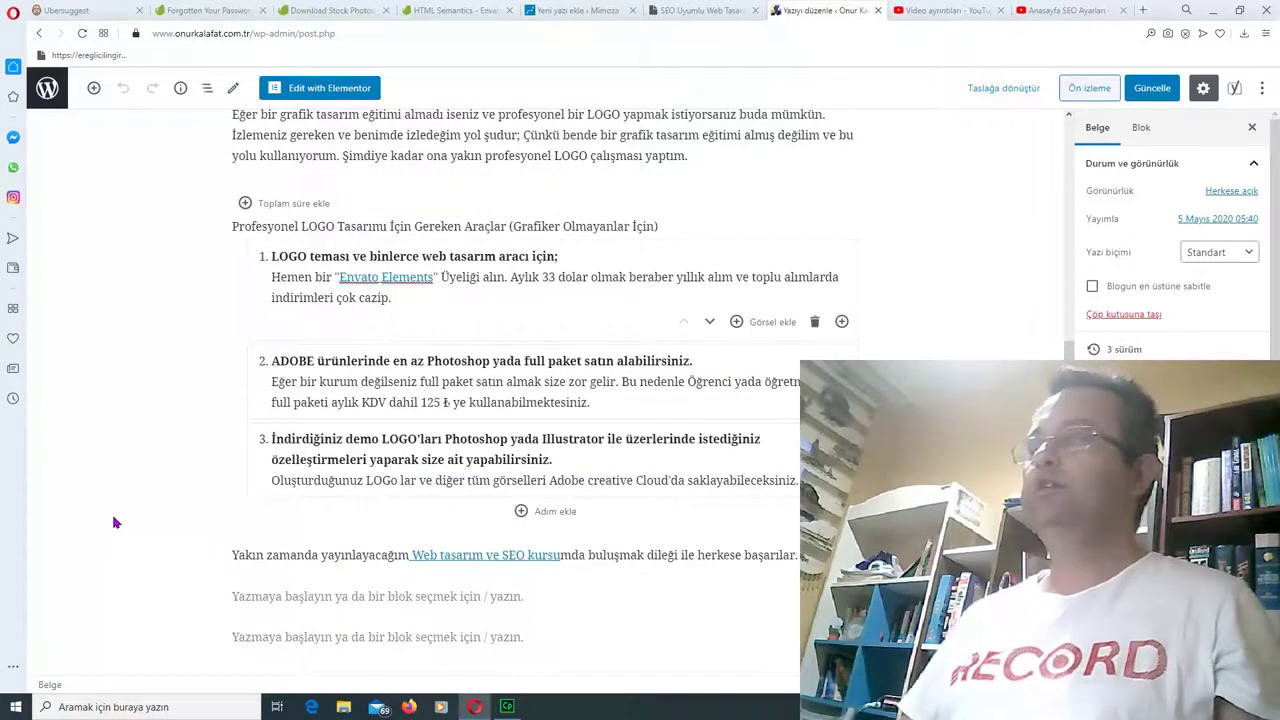
pyautogui.scroll(-1, 113, 522)
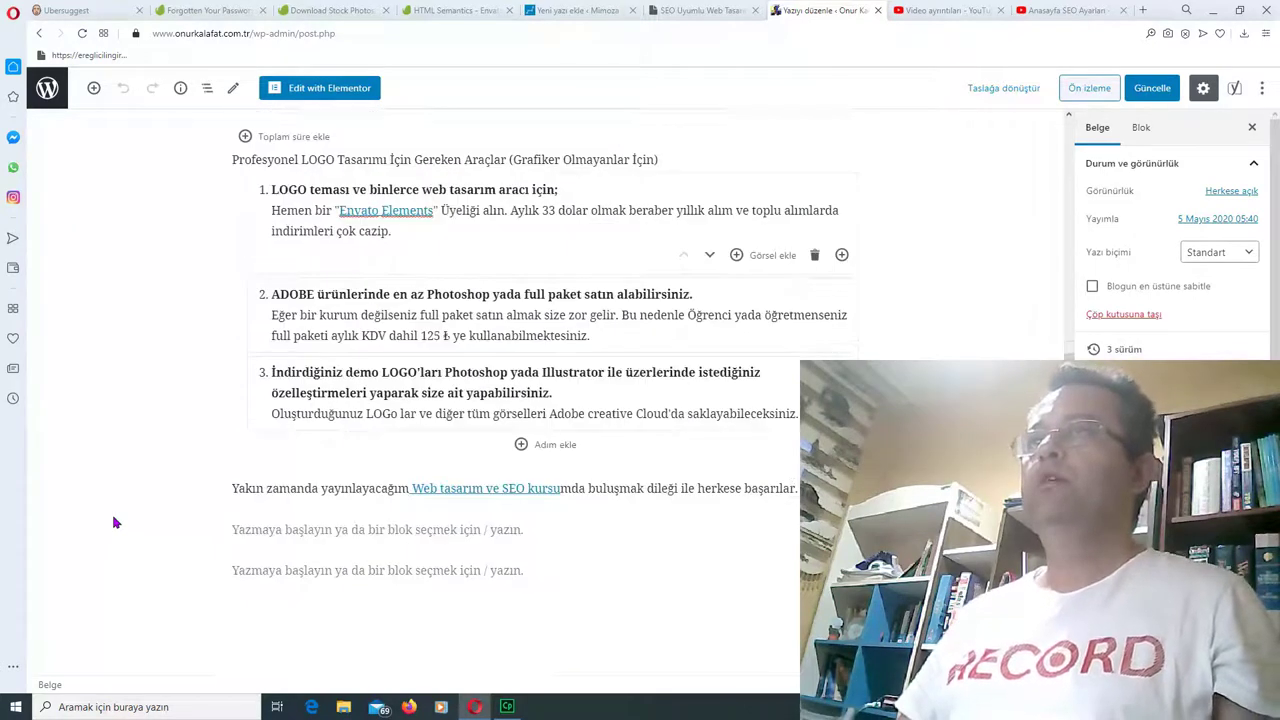
pyautogui.scroll(-1, 130, 510)
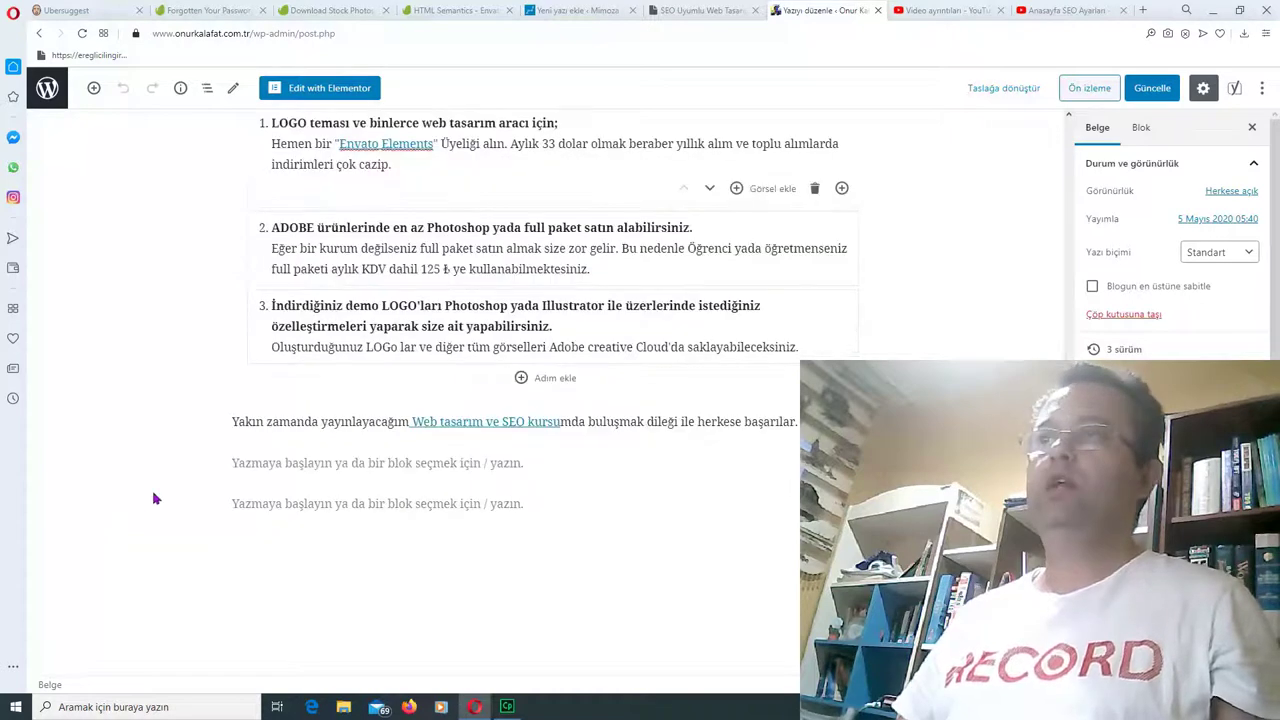
pyautogui.click(502, 421)
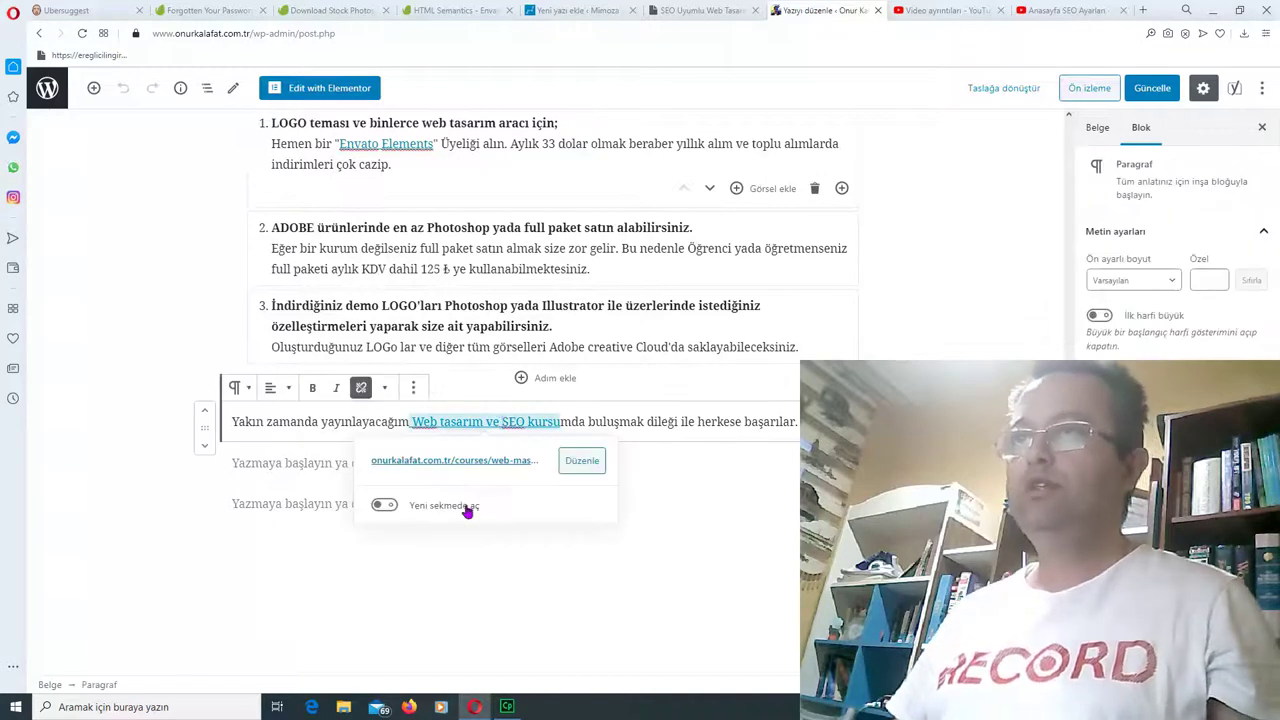
pyautogui.click(150, 508)
pyautogui.scroll(-1, 140, 536)
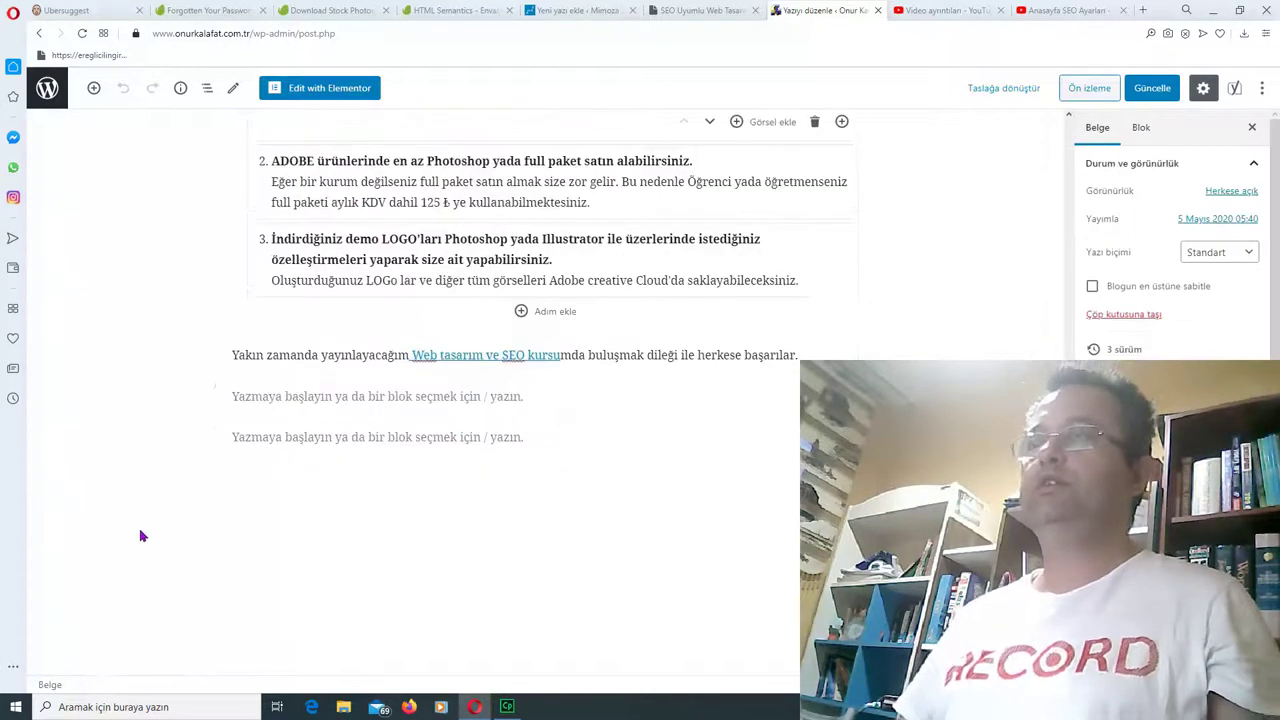
# Find the Yoast SEO section below the post and examine its focus keyphrase.
pyautogui.scroll(-10, 107, 558)
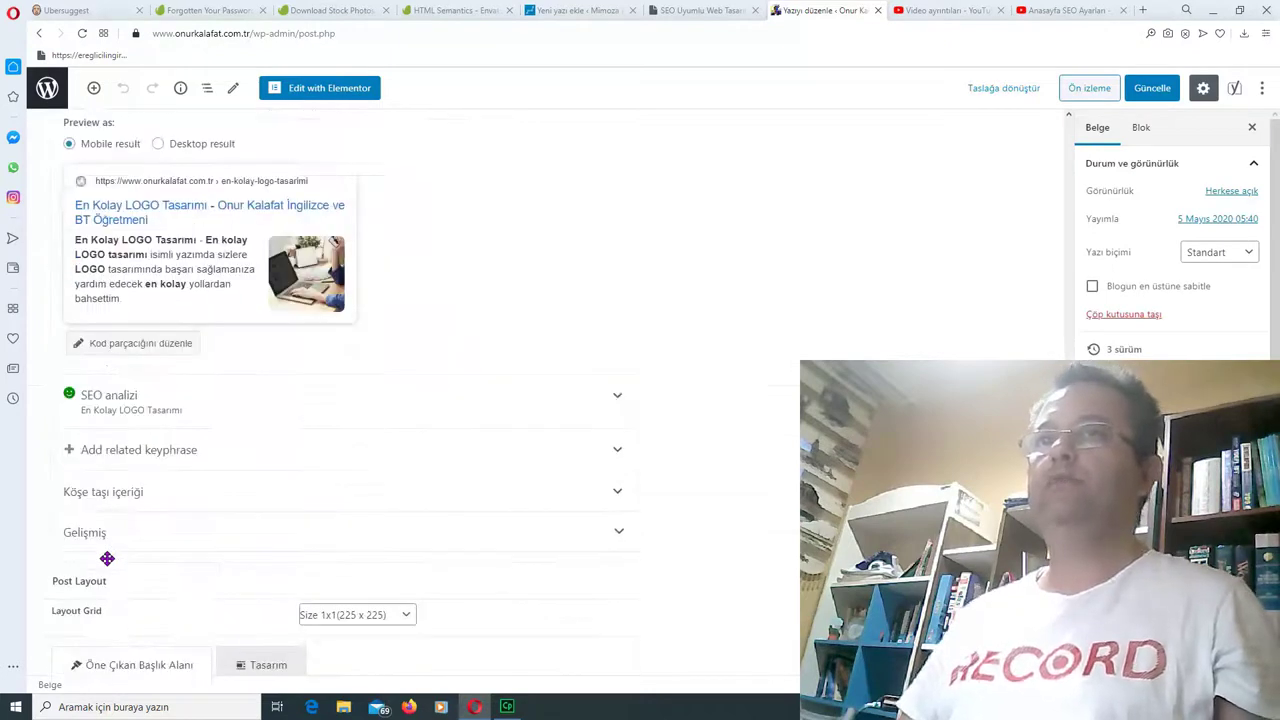
pyautogui.scroll(-2, 107, 558)
pyautogui.scroll(2, 242, 437)
pyautogui.scroll(3, 242, 437)
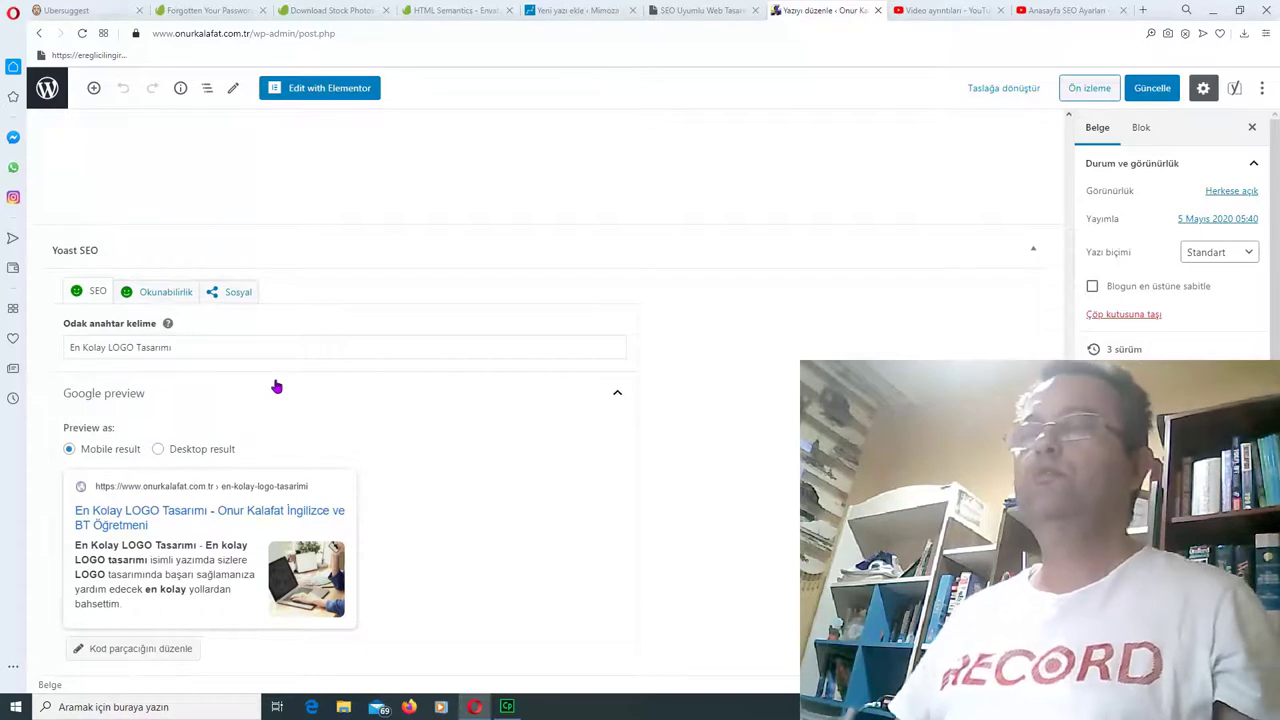
pyautogui.tripleClick(294, 345)
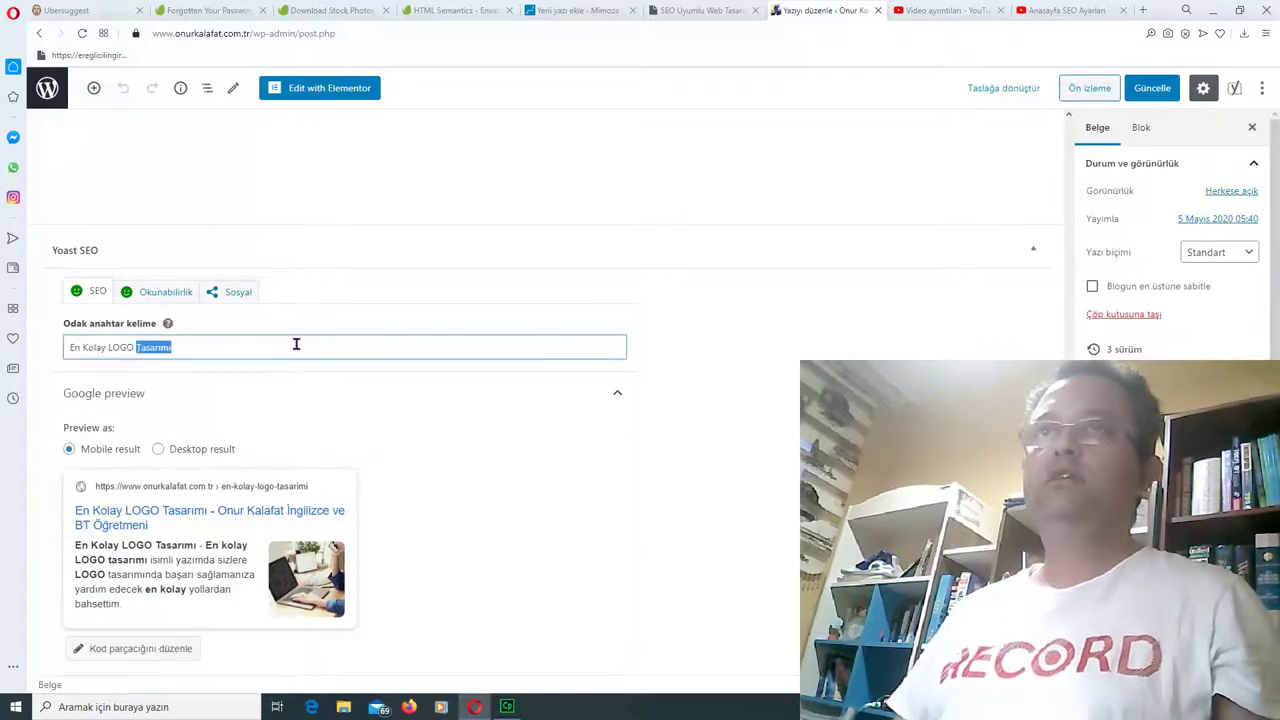
pyautogui.rightClick(298, 348)
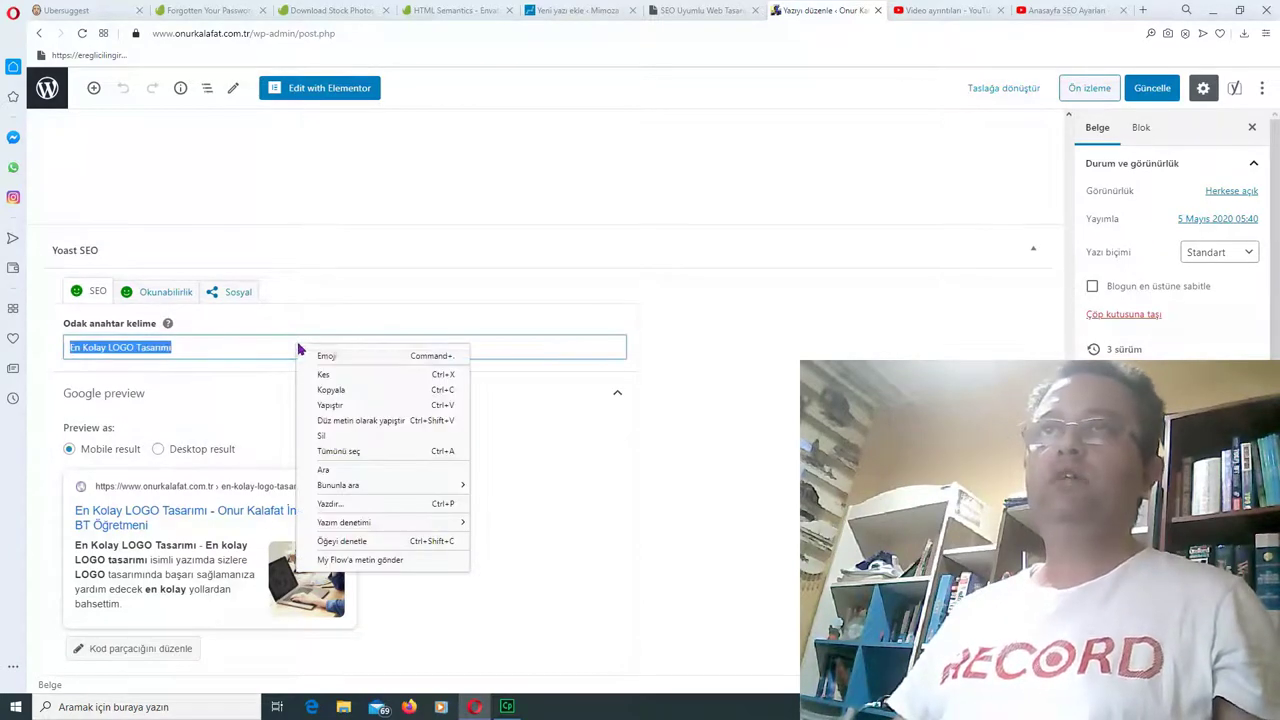
pyautogui.click(222, 372)
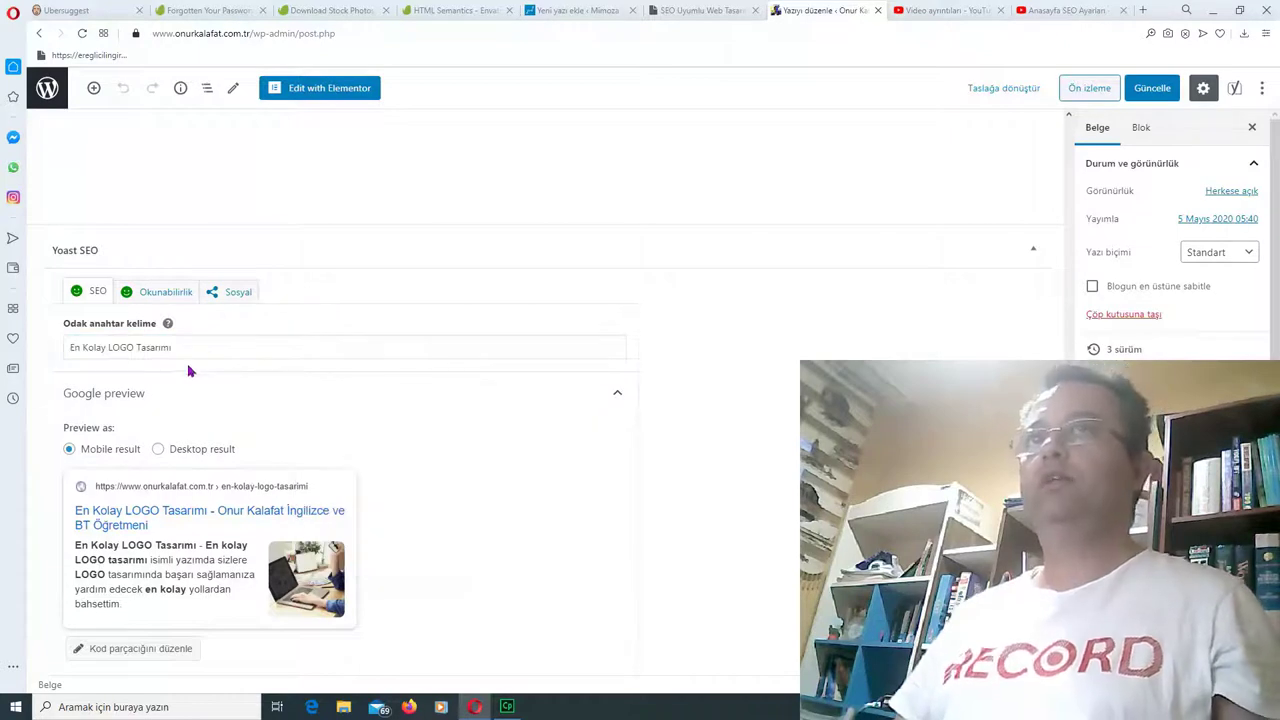
# Open the Yoast snippet editor and the SEO analysis, and review the SEO title, slug and meta description.
pyautogui.scroll(-2, 486, 560)
pyautogui.scroll(-2, 483, 593)
pyautogui.click(218, 448)
pyautogui.click(217, 292)
pyautogui.scroll(-1, 705, 535)
pyautogui.scroll(-2, 705, 535)
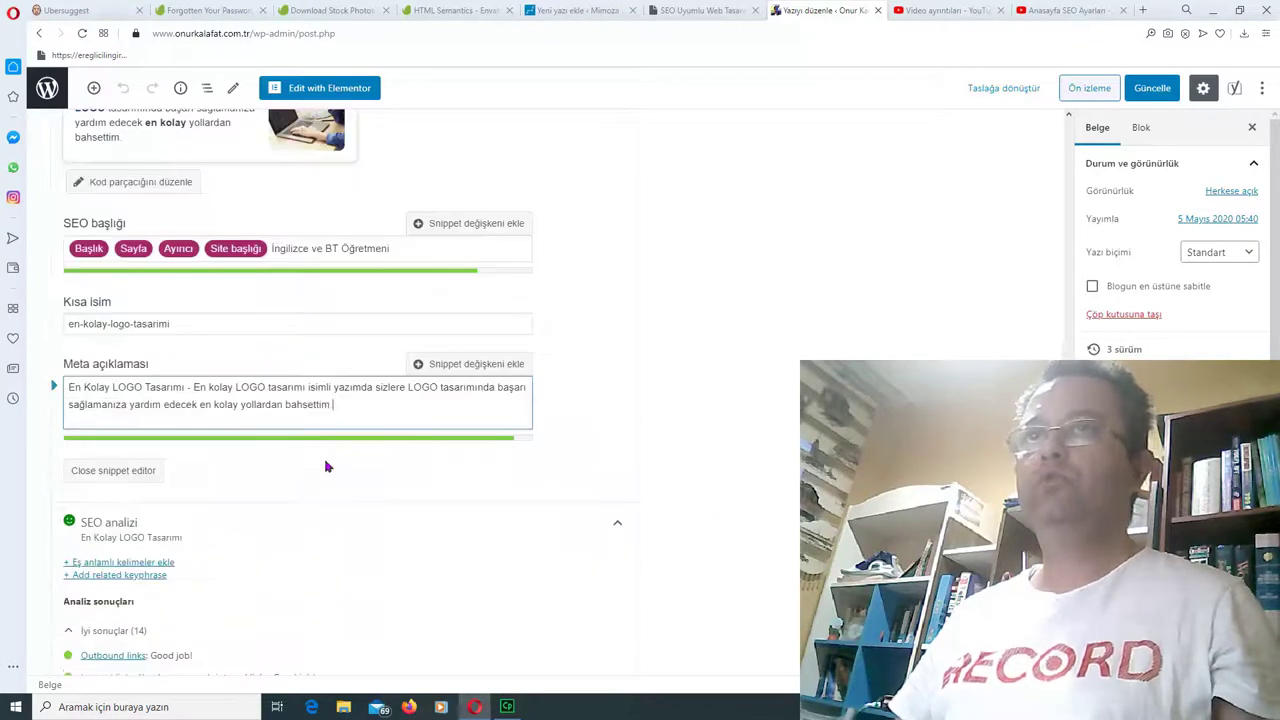
pyautogui.scroll(2, 88, 257)
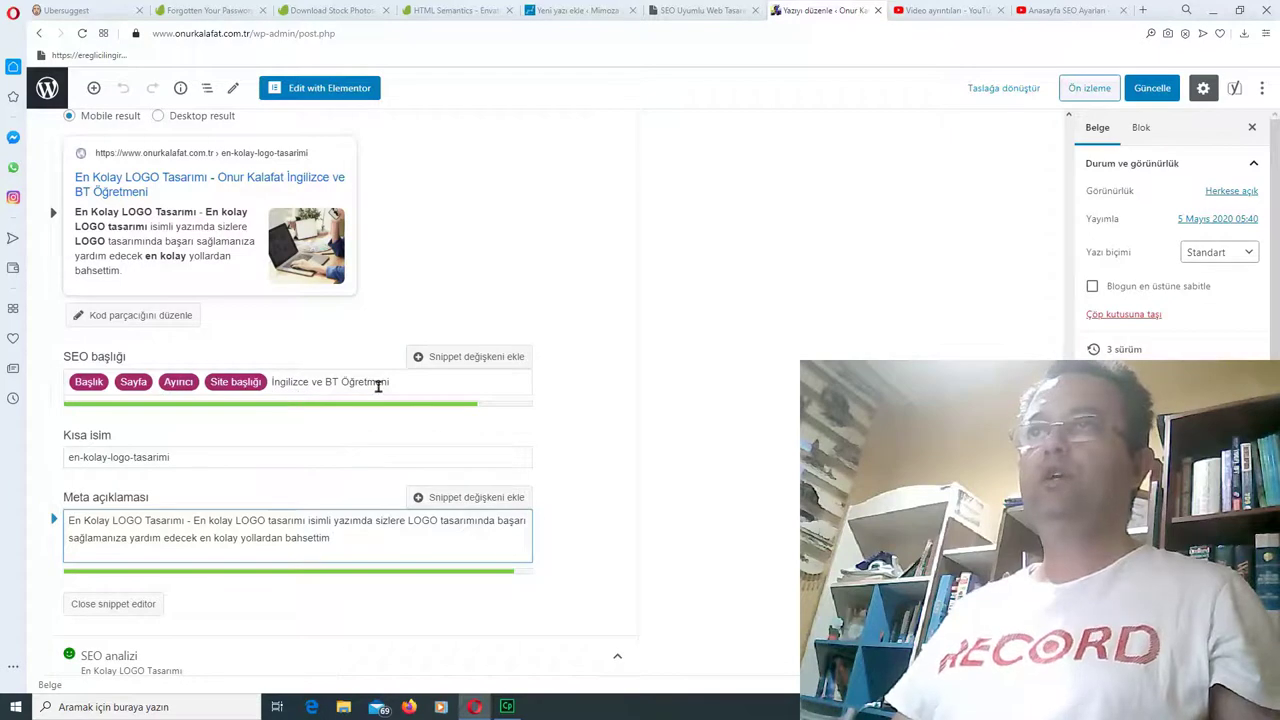
pyautogui.scroll(-1, 576, 443)
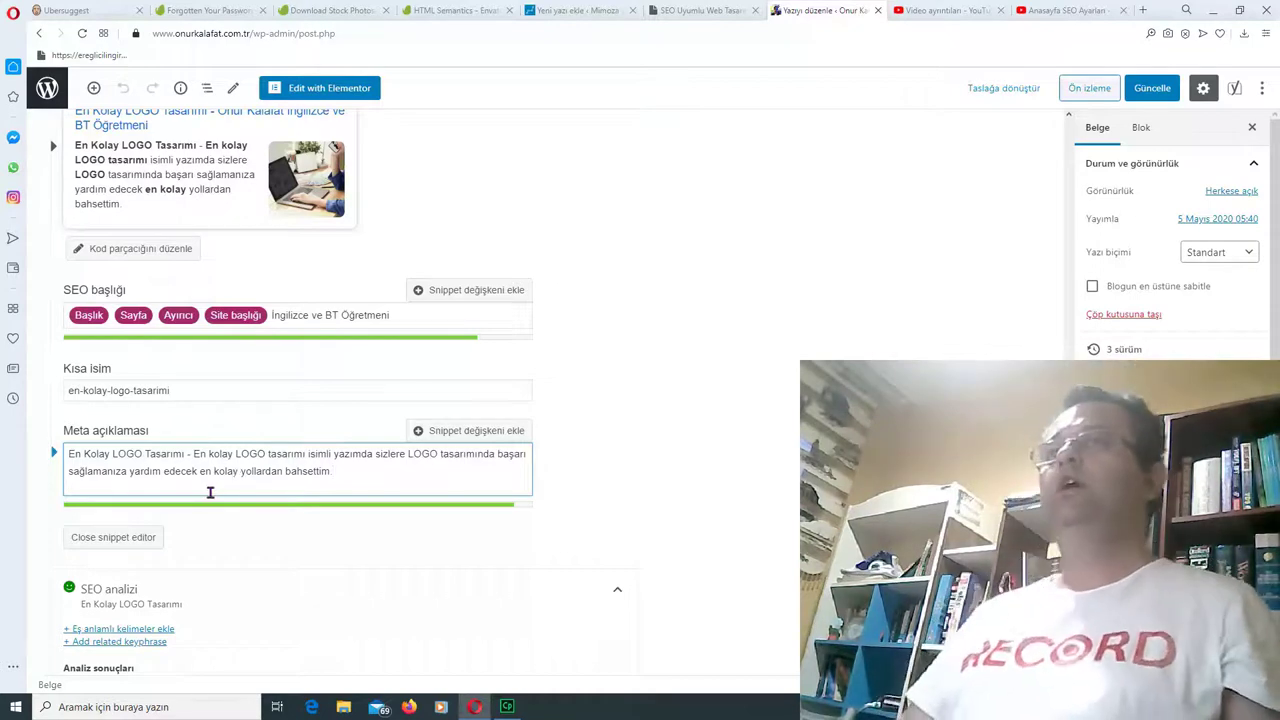
# Read through the Yoast SEO analysis results and compare them with the meta description.
pyautogui.scroll(-3, 210, 492)
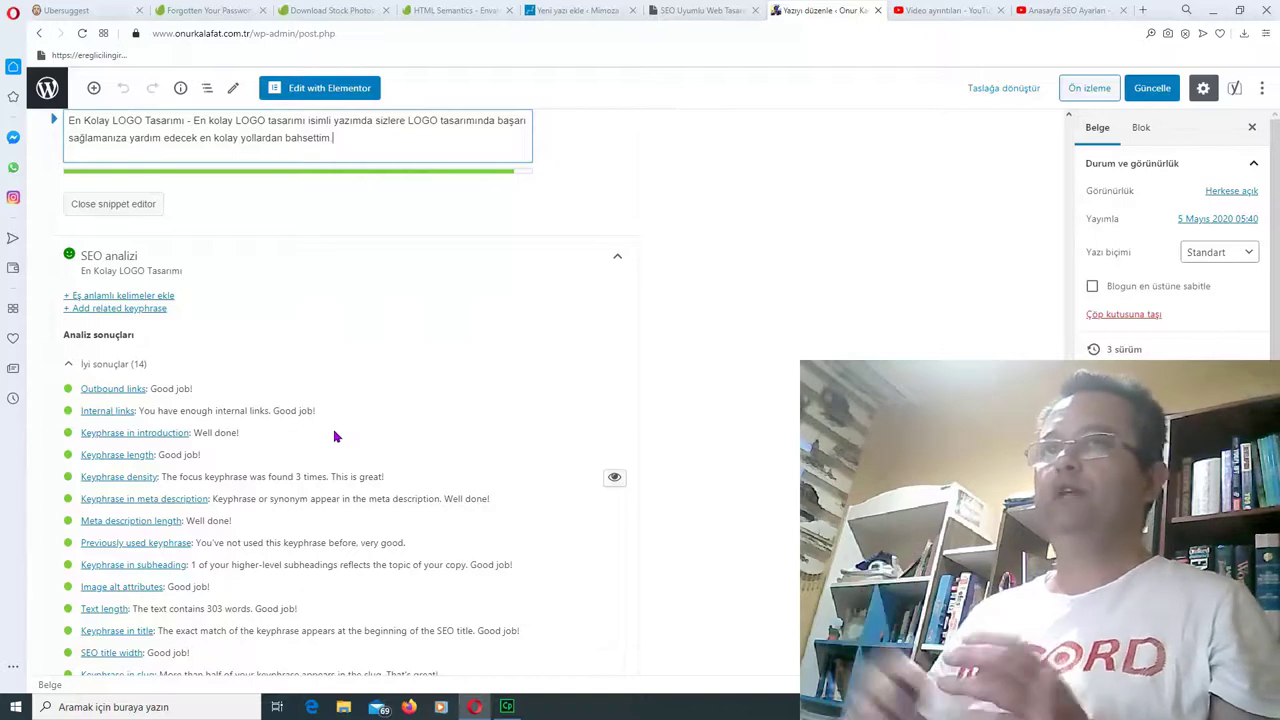
pyautogui.scroll(-1, 335, 436)
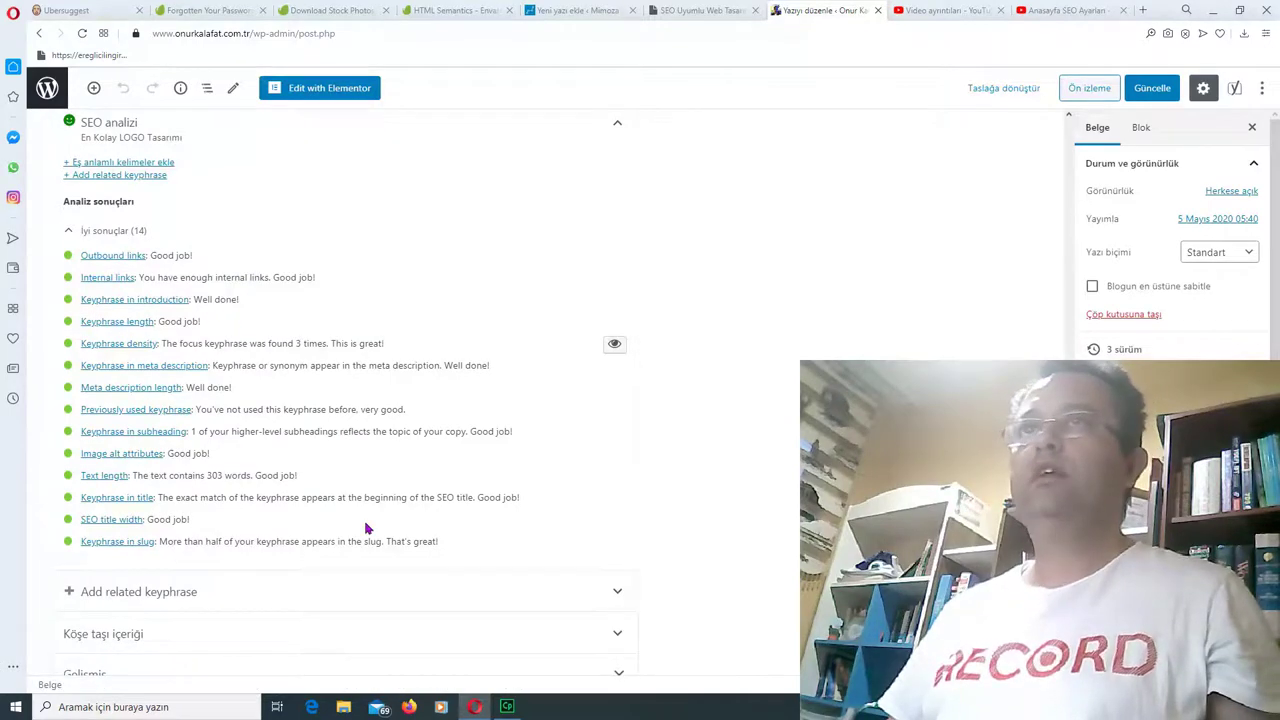
pyautogui.scroll(3, 440, 660)
pyautogui.scroll(-2, 415, 640)
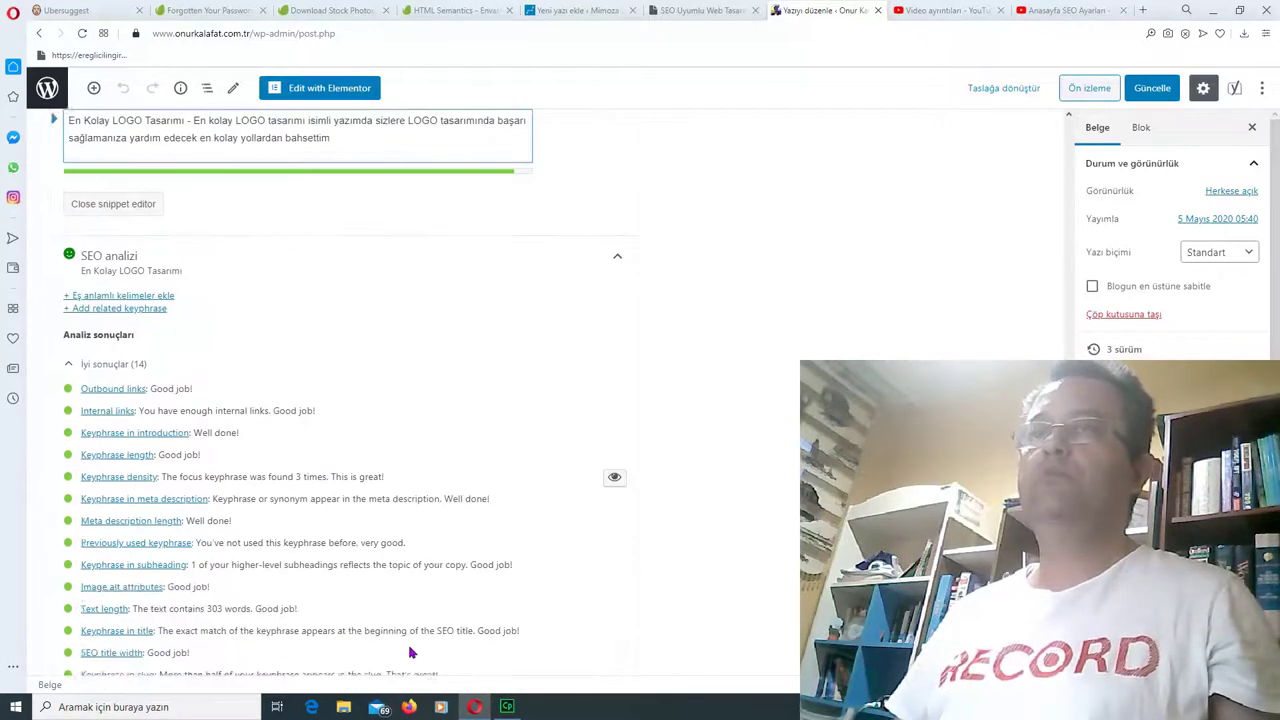
pyautogui.scroll(-1, 410, 653)
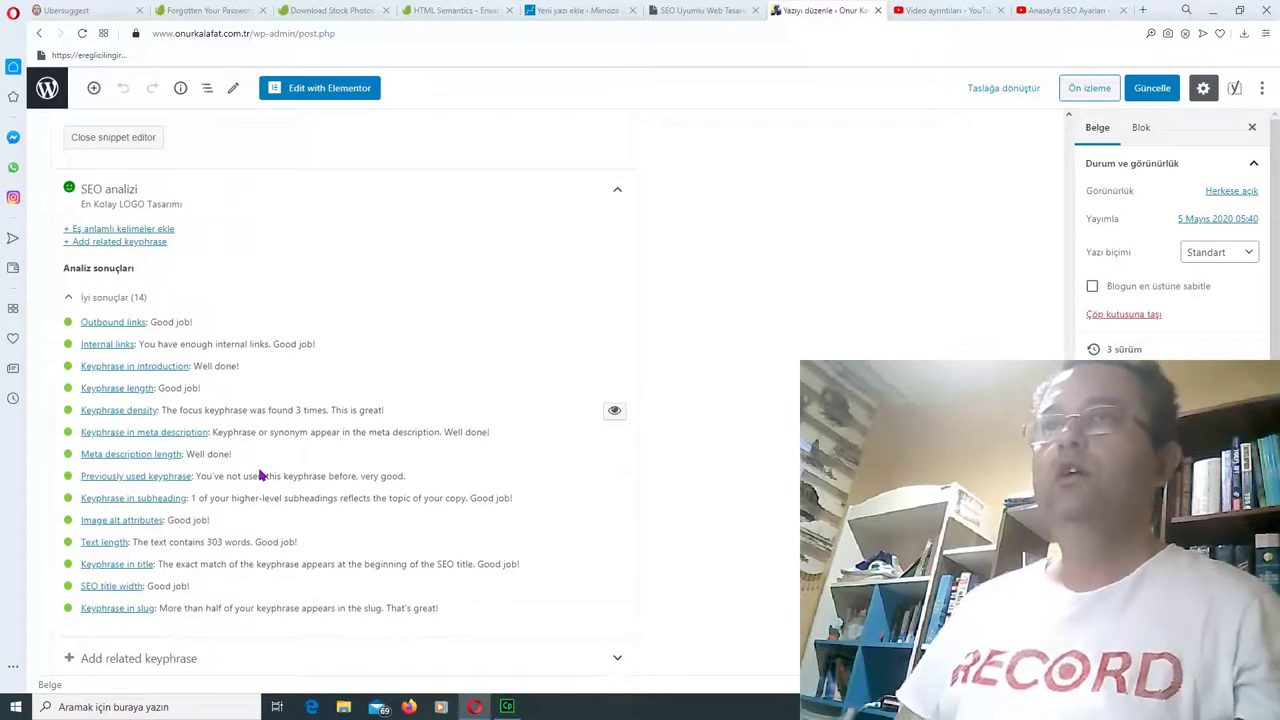
pyautogui.scroll(3, 270, 538)
pyautogui.scroll(-3, 270, 538)
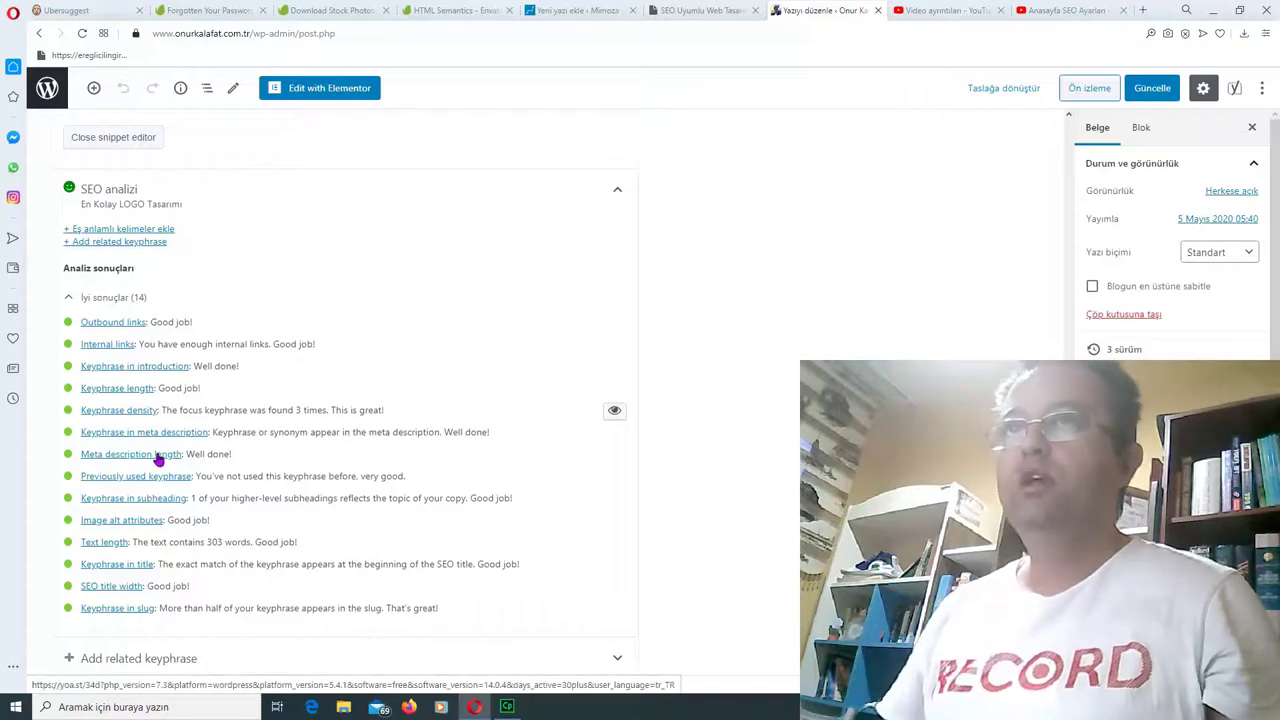
pyautogui.scroll(4, 270, 480)
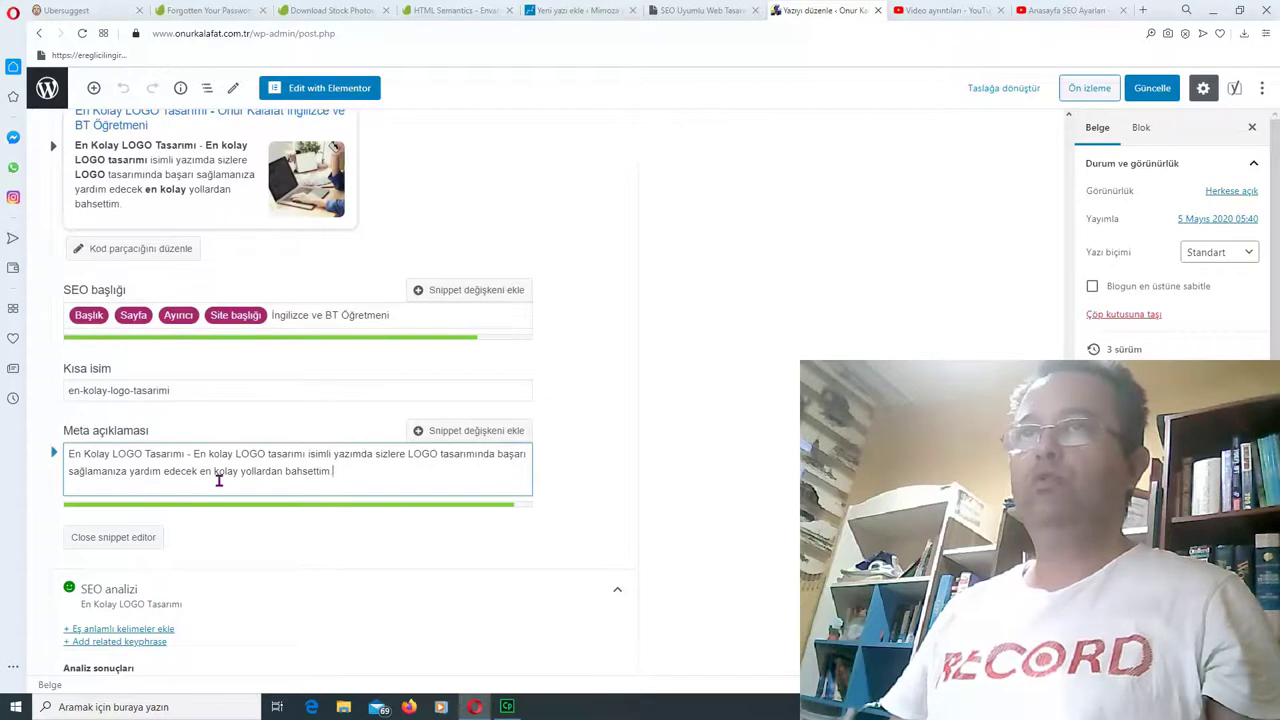
pyautogui.scroll(-5, 430, 630)
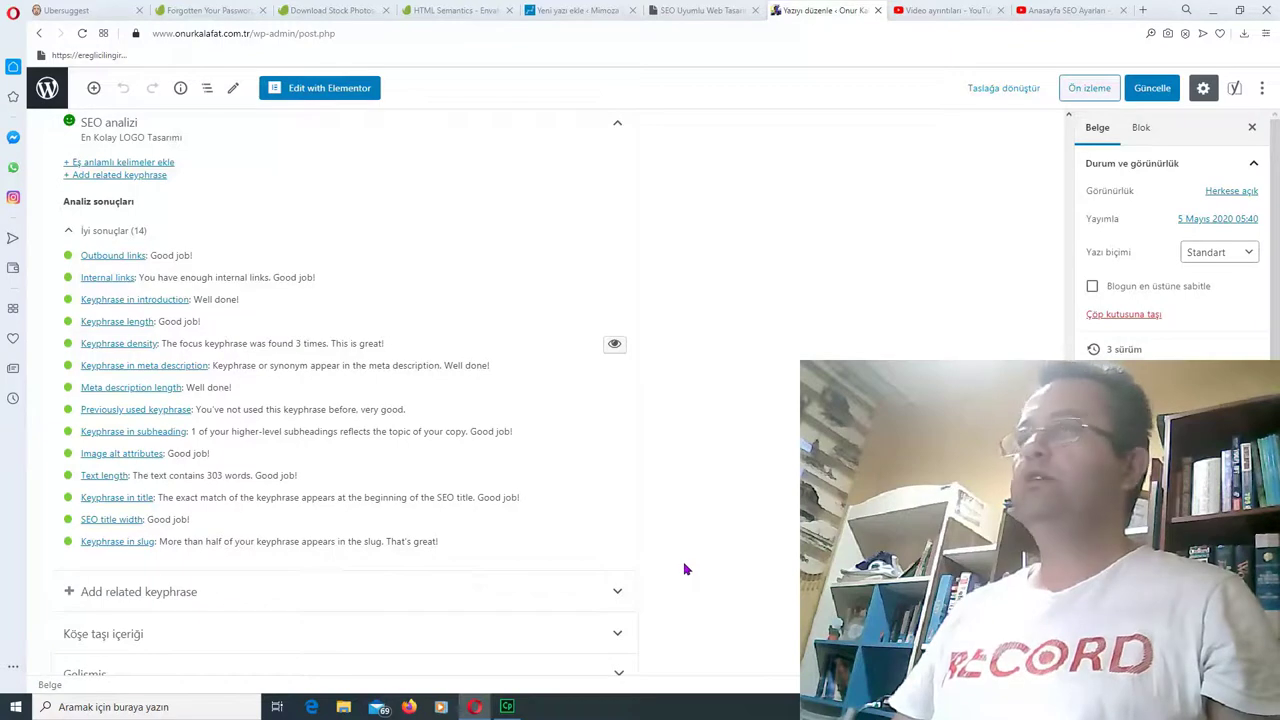
# Check the alternative text of the featured image discussing-logo.jpg in the media library, and close the library.
pyautogui.scroll(-2, 686, 560)
pyautogui.scroll(2, 673, 538)
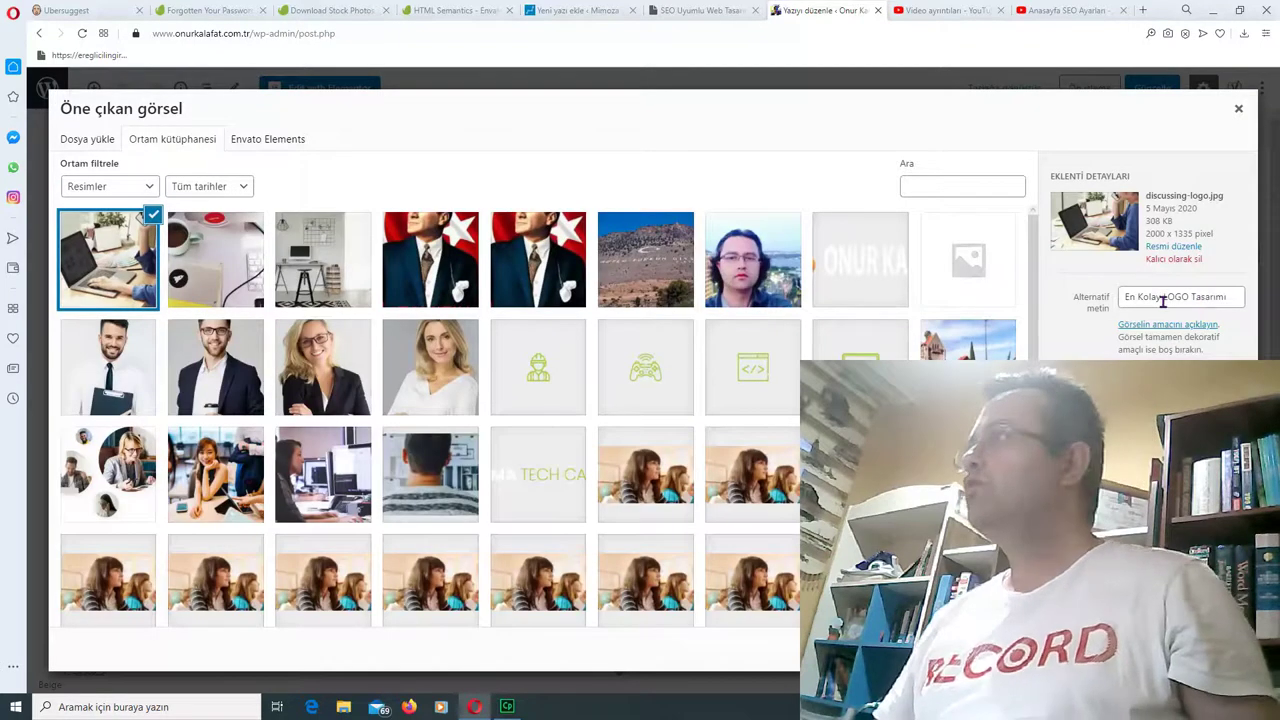
pyautogui.click(1163, 299)
pyautogui.tripleClick(1163, 299)
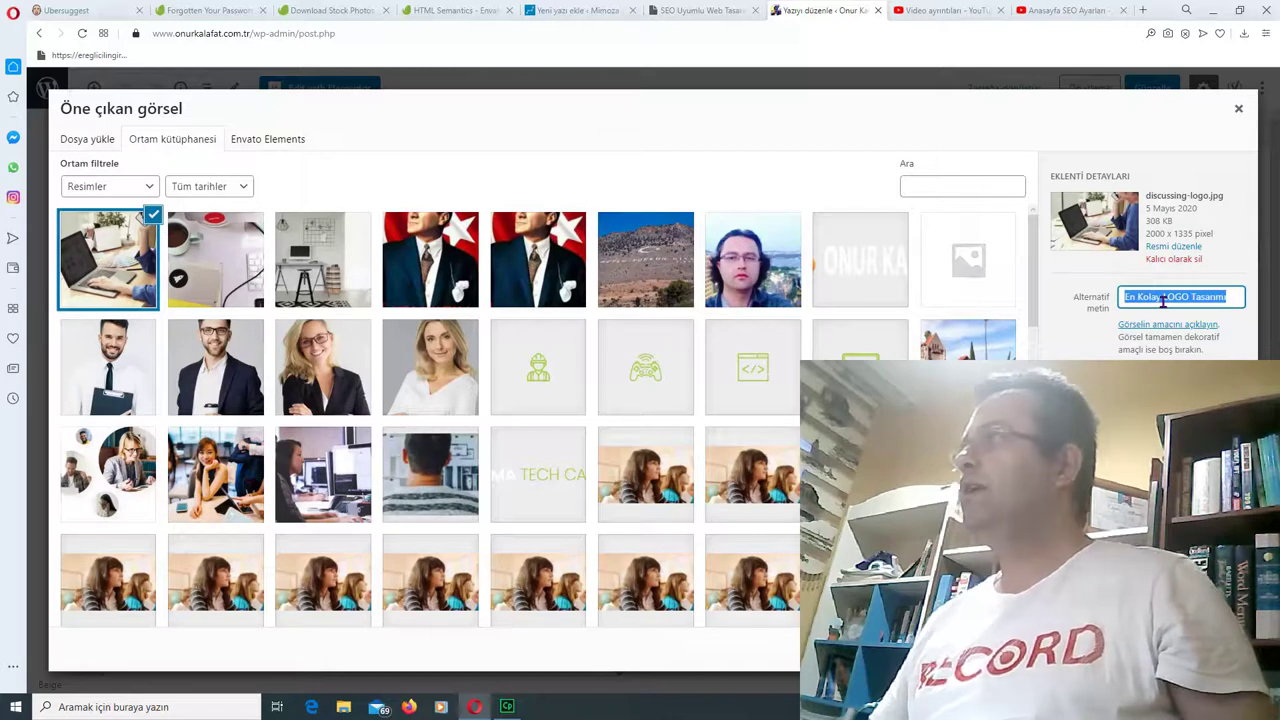
pyautogui.click(1163, 299)
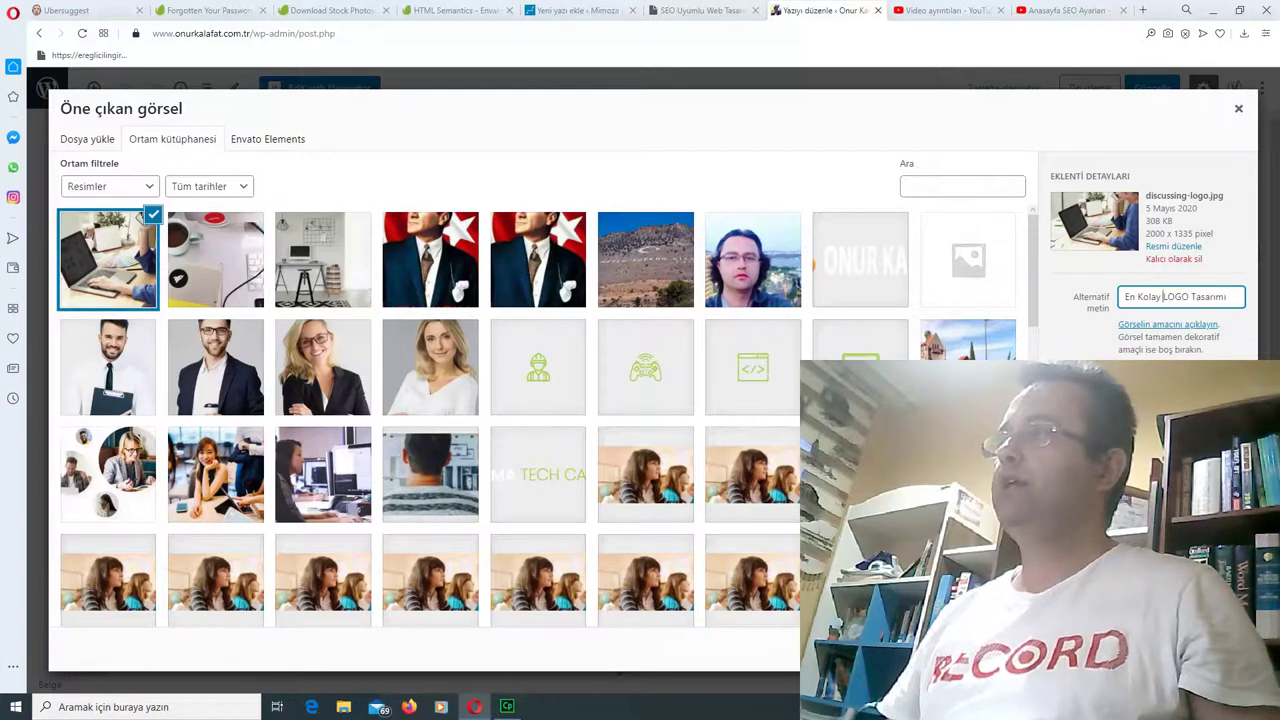
pyautogui.click(1238, 108)
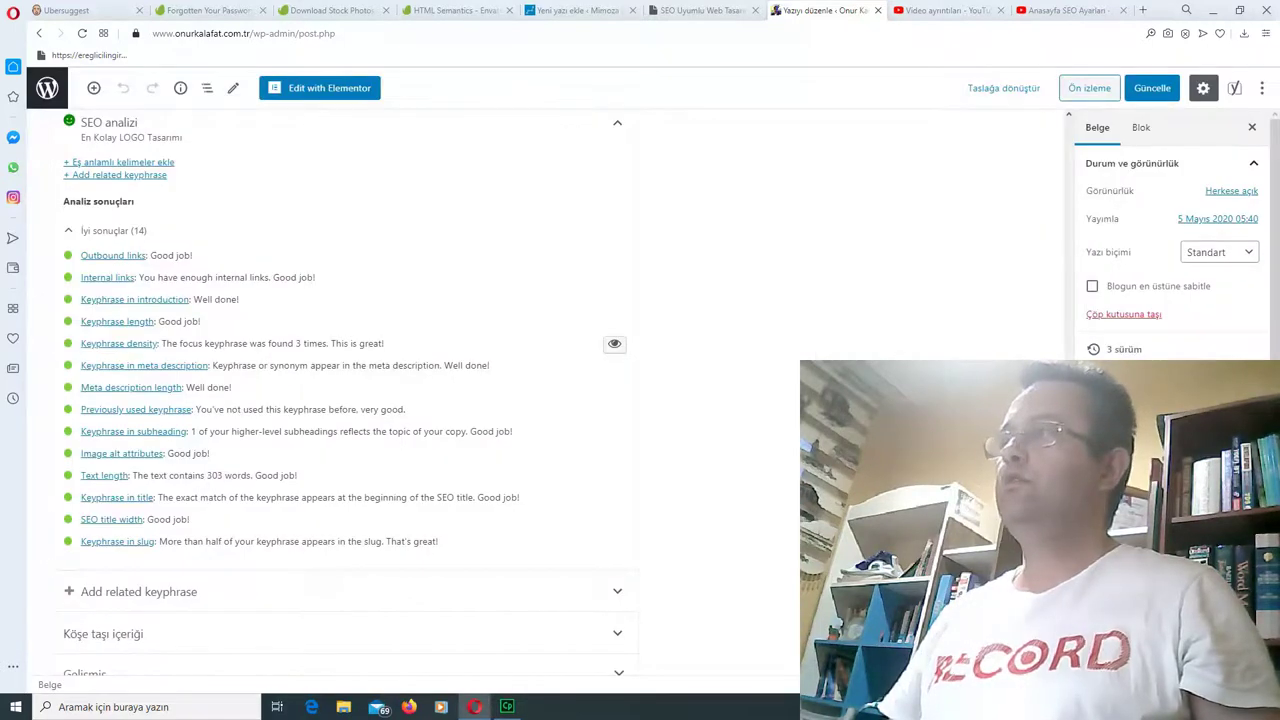
# Append the filler text "kjbıohbovhvu" to the SEO title to test its length, and remove it again.
pyautogui.scroll(-2, 551, 508)
pyautogui.scroll(1, 551, 508)
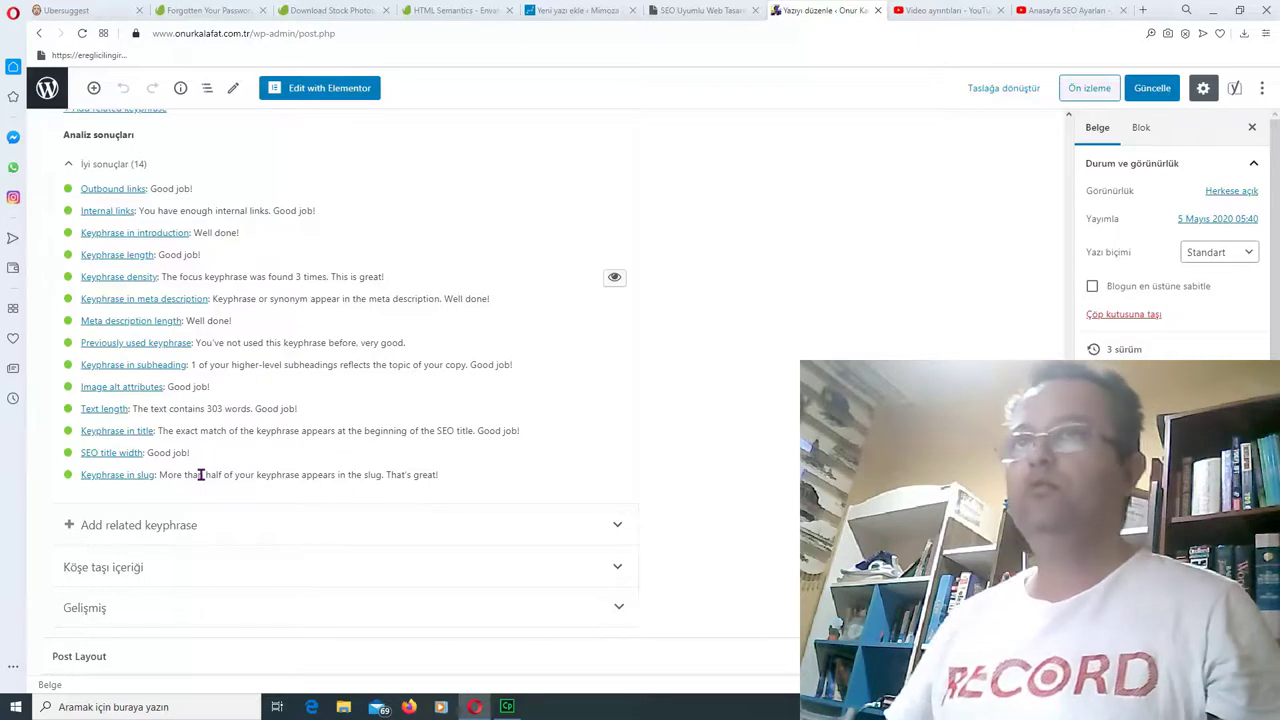
pyautogui.scroll(5, 200, 475)
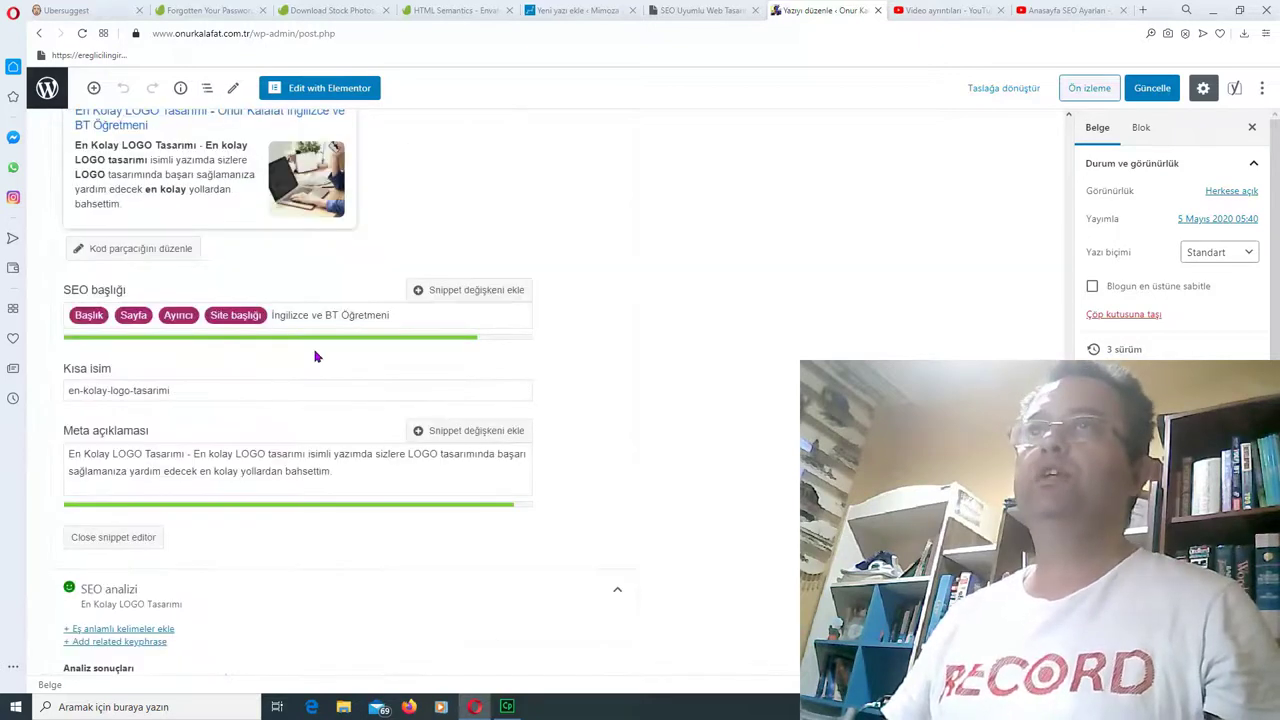
pyautogui.click(449, 317)
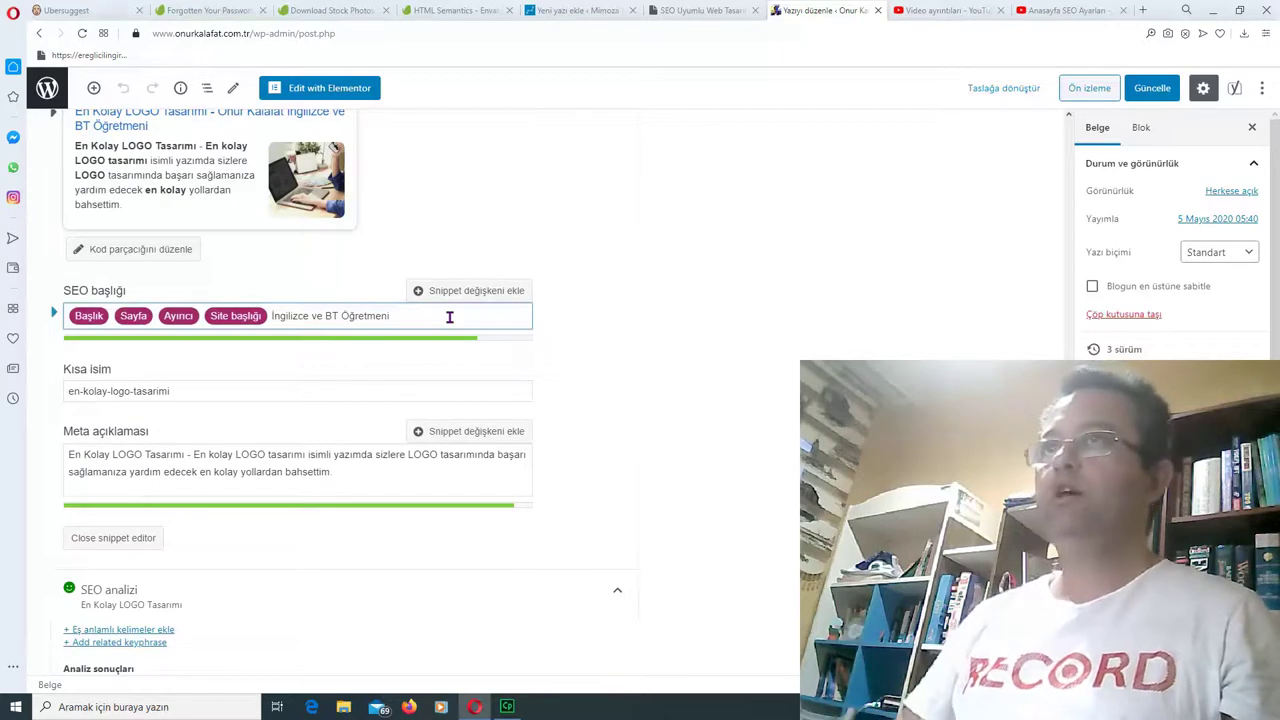
pyautogui.write('kjbıohbovhvu')
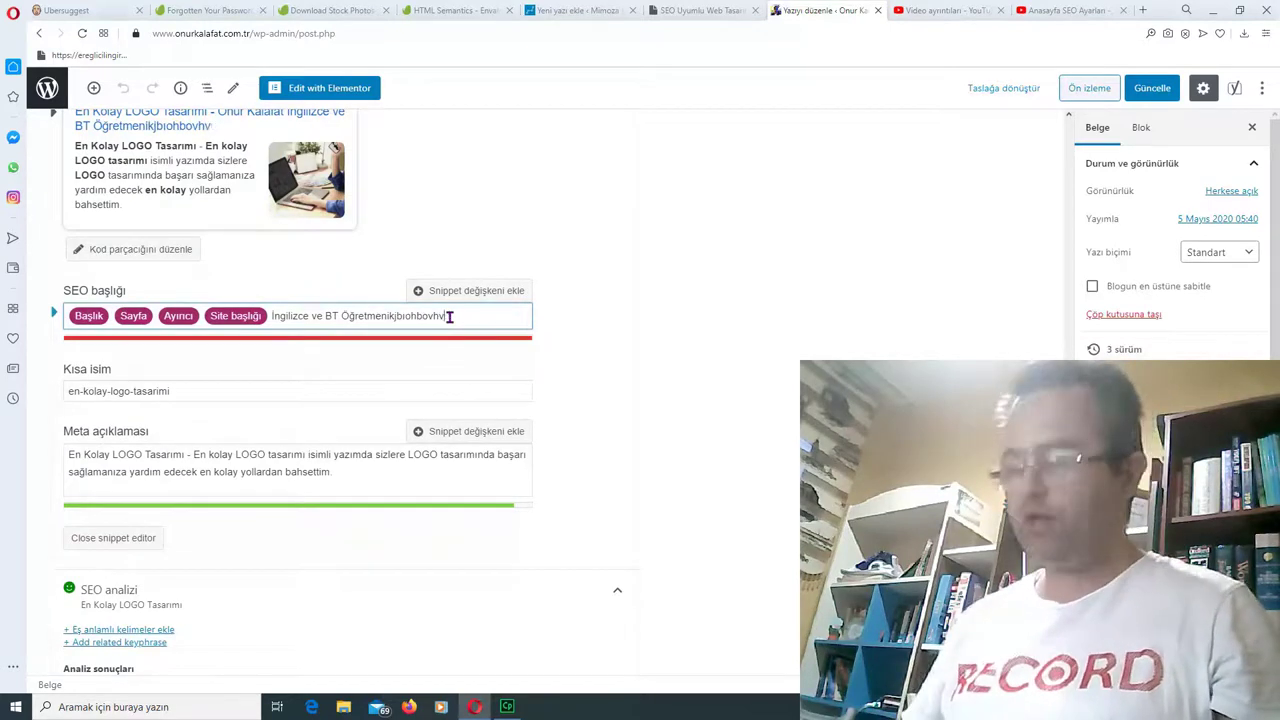
pyautogui.press('BackSpace')
pyautogui.press('BackSpace')
pyautogui.press('BackSpace')
pyautogui.press('BackSpace')
pyautogui.press('BackSpace')
pyautogui.press('BackSpace')
pyautogui.press('BackSpace')
pyautogui.press('BackSpace')
pyautogui.press('BackSpace')
pyautogui.press('BackSpace')
pyautogui.press('BackSpace')
pyautogui.press('BackSpace')
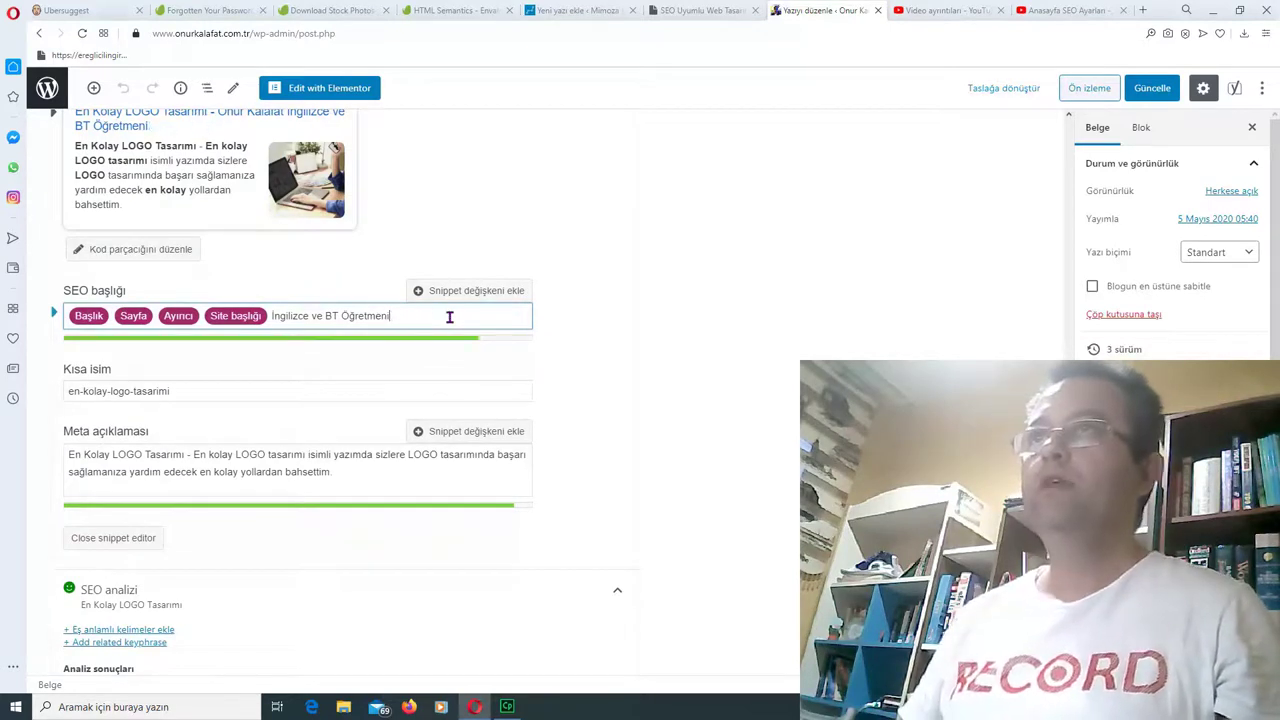
# Shorten the text after the SEO title's variables to "İngiliz".
pyautogui.press('BackSpace')
pyautogui.press('BackSpace')
pyautogui.press('BackSpace')
pyautogui.press('BackSpace')
pyautogui.press('BackSpace')
pyautogui.press('BackSpace')
pyautogui.press('BackSpace')
pyautogui.press('BackSpace')
pyautogui.press('BackSpace')
pyautogui.press('BackSpace')
pyautogui.press('BackSpace')
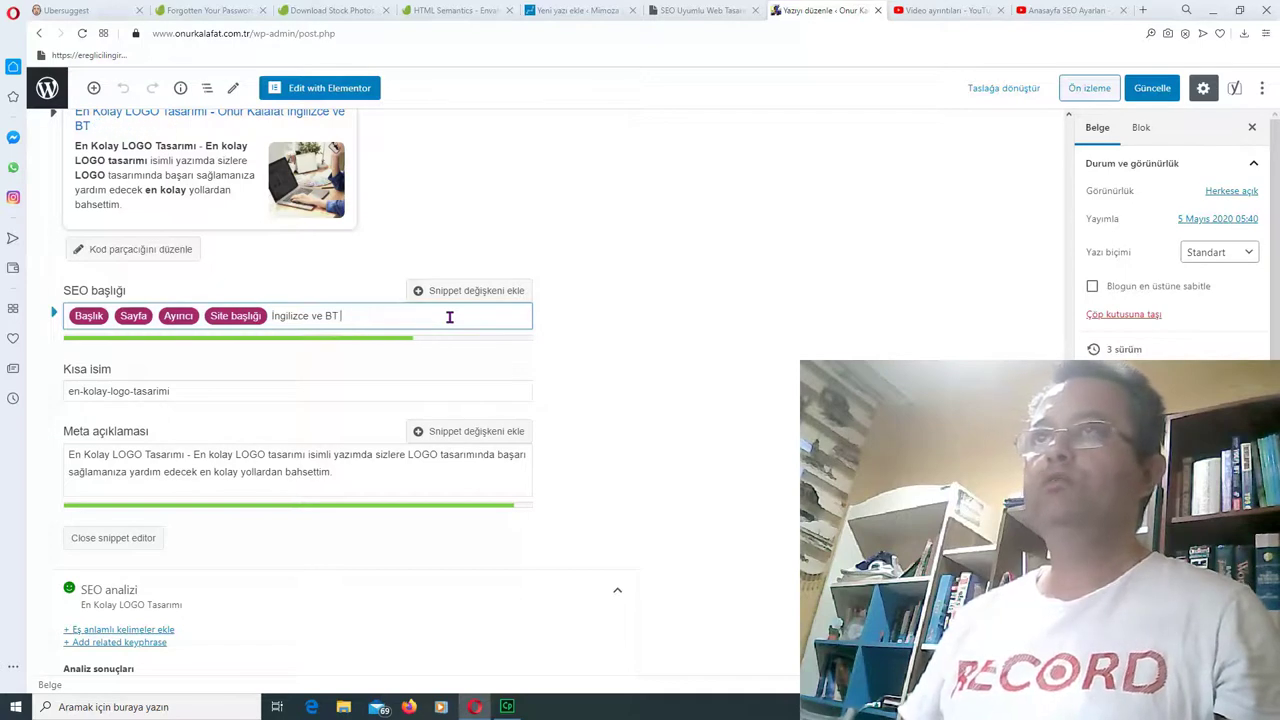
pyautogui.press('BackSpace')
pyautogui.press('BackSpace')
pyautogui.press('BackSpace')
pyautogui.press('BackSpace')
pyautogui.press('BackSpace')
pyautogui.press('BackSpace')
pyautogui.press('BackSpace')
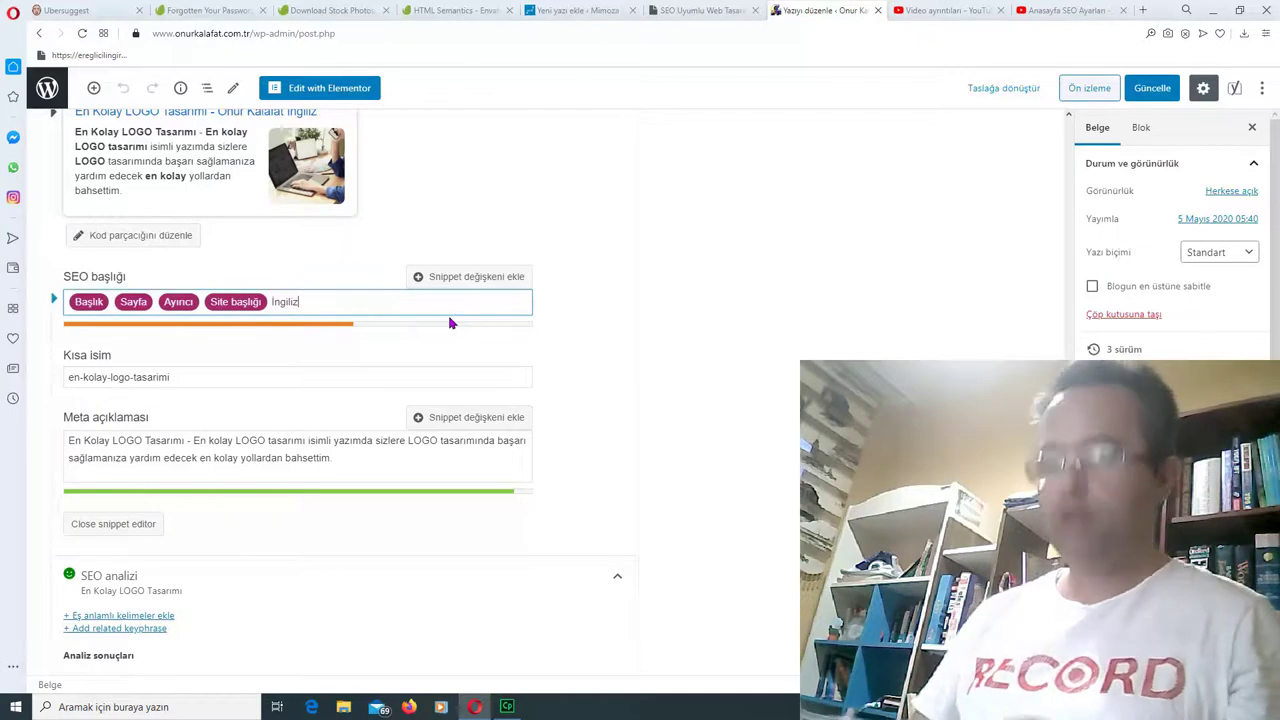
# Complete the text after the SEO title's variables so that it reads "İngilizce ve BT Öğretmeni".
pyautogui.write('ce ve ')
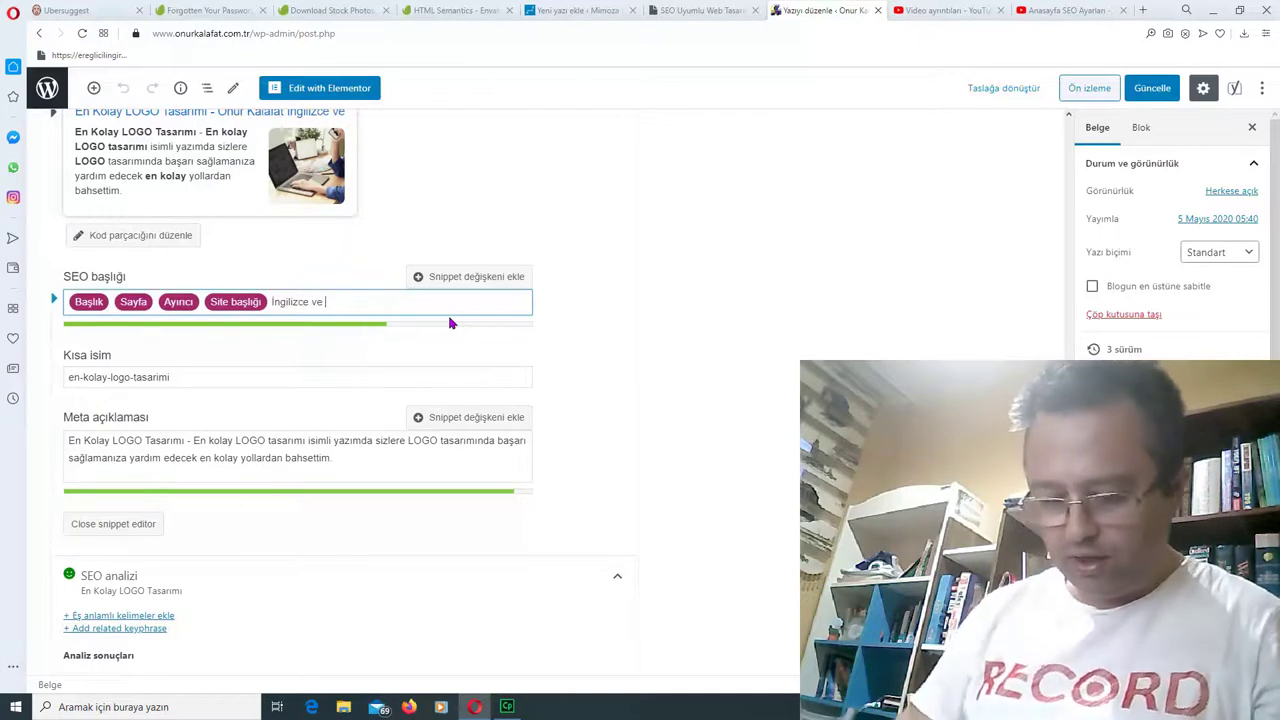
pyautogui.write('BT Ö')
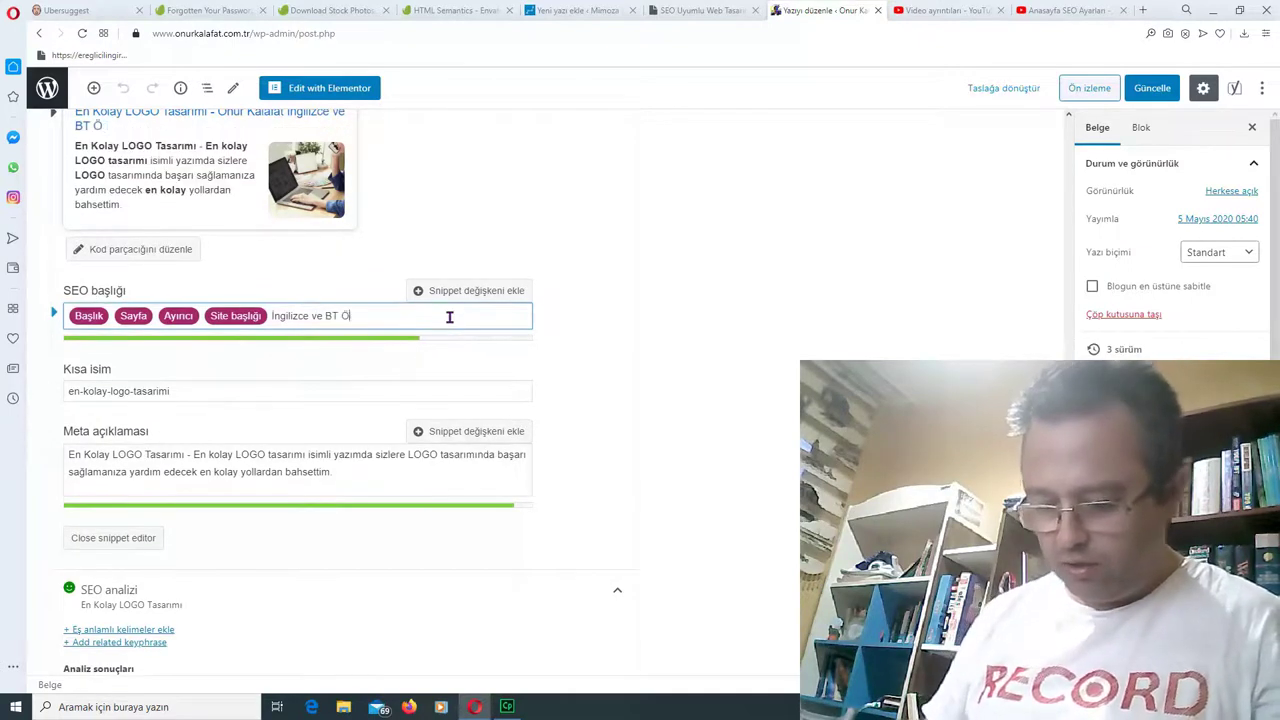
pyautogui.write('ğretmeni')
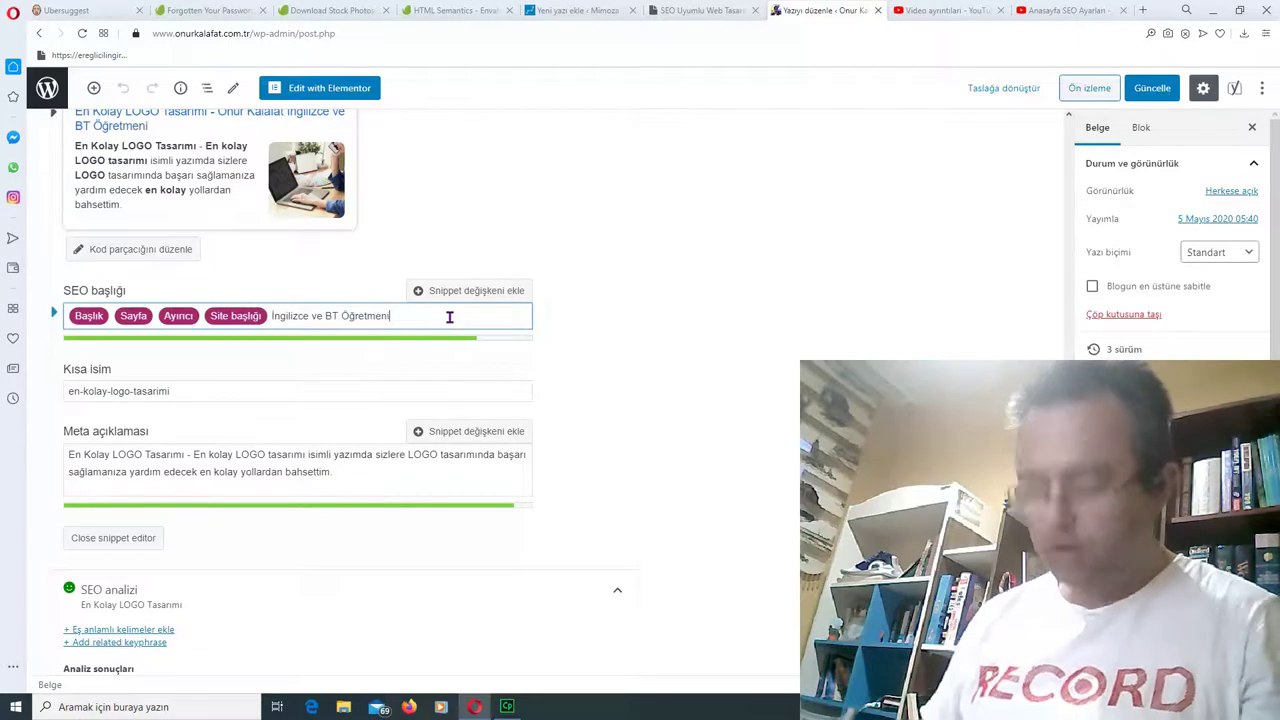
# Check the Yoast SEO analysis results against the SEO title, and inspect the post's slug.
pyautogui.scroll(-5, 632, 426)
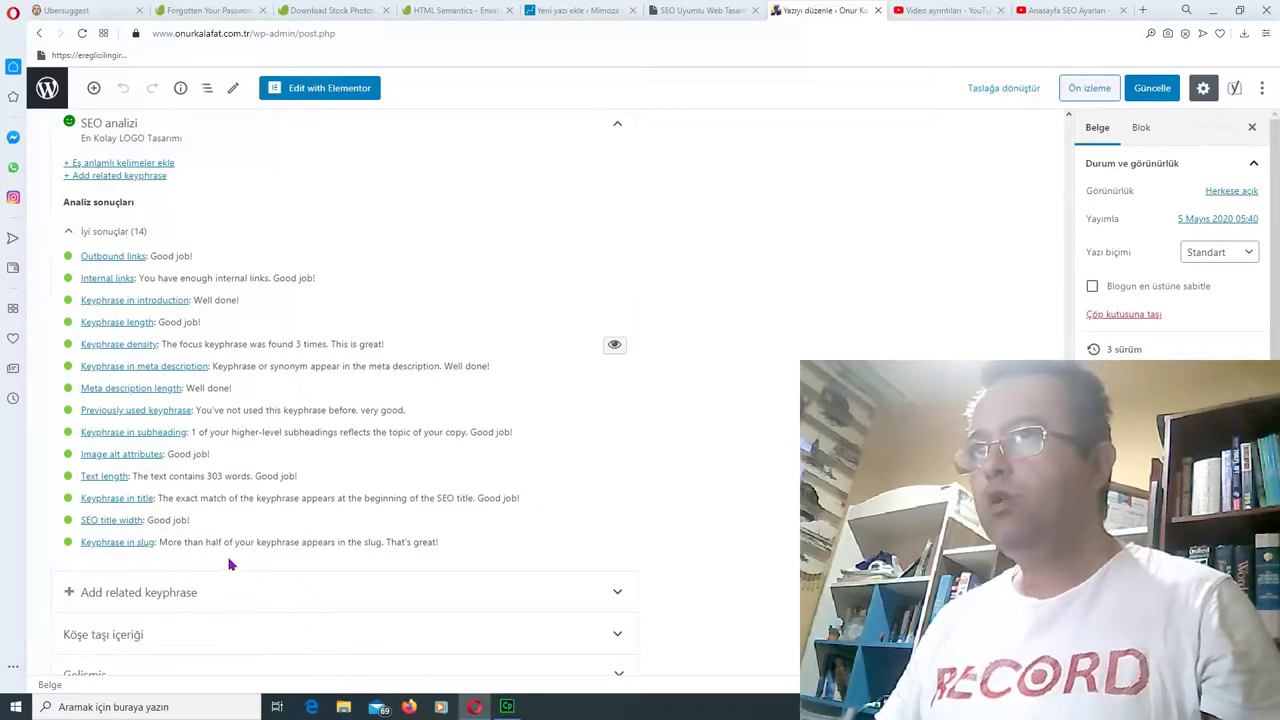
pyautogui.scroll(4, 660, 608)
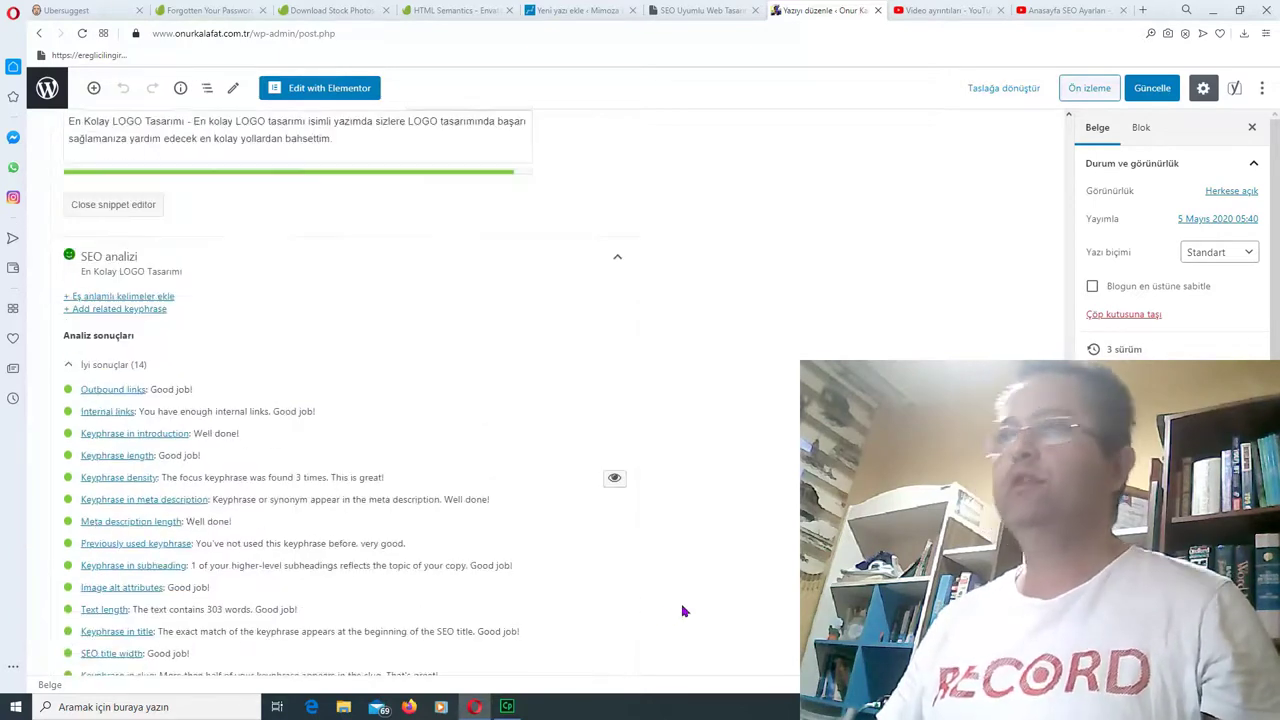
pyautogui.scroll(3, 681, 603)
pyautogui.scroll(-1, 681, 603)
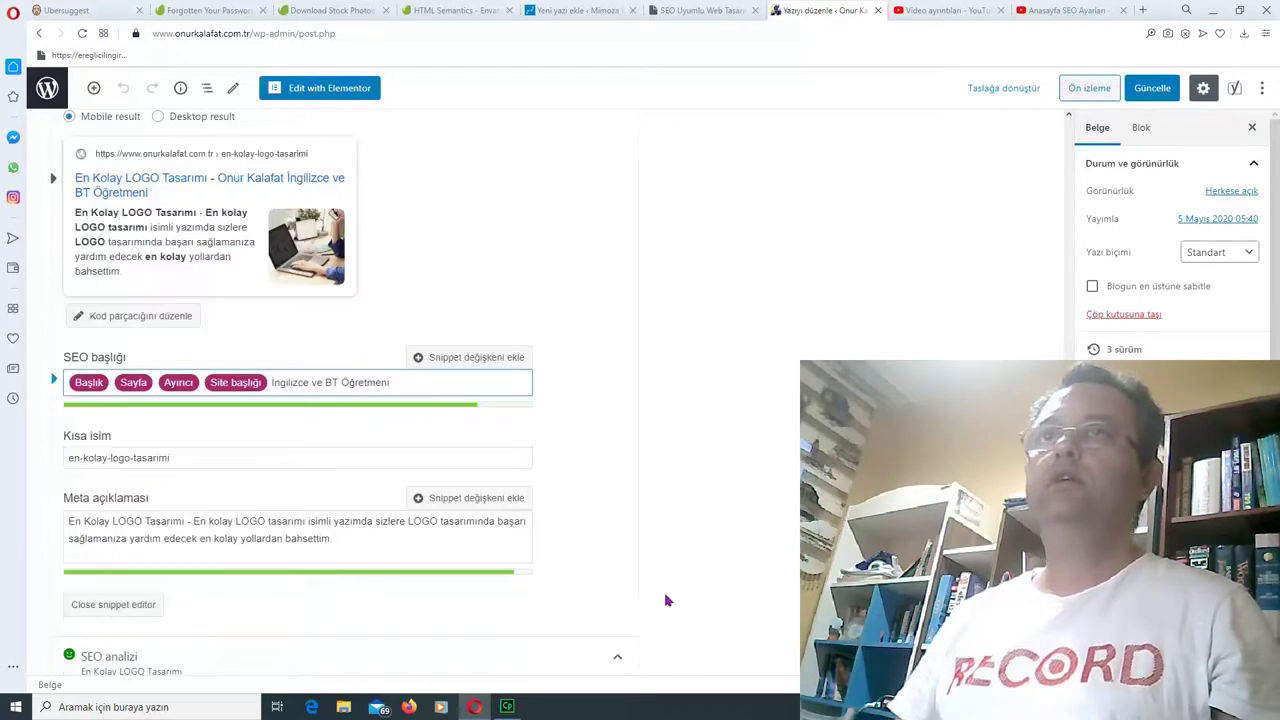
pyautogui.click(206, 459)
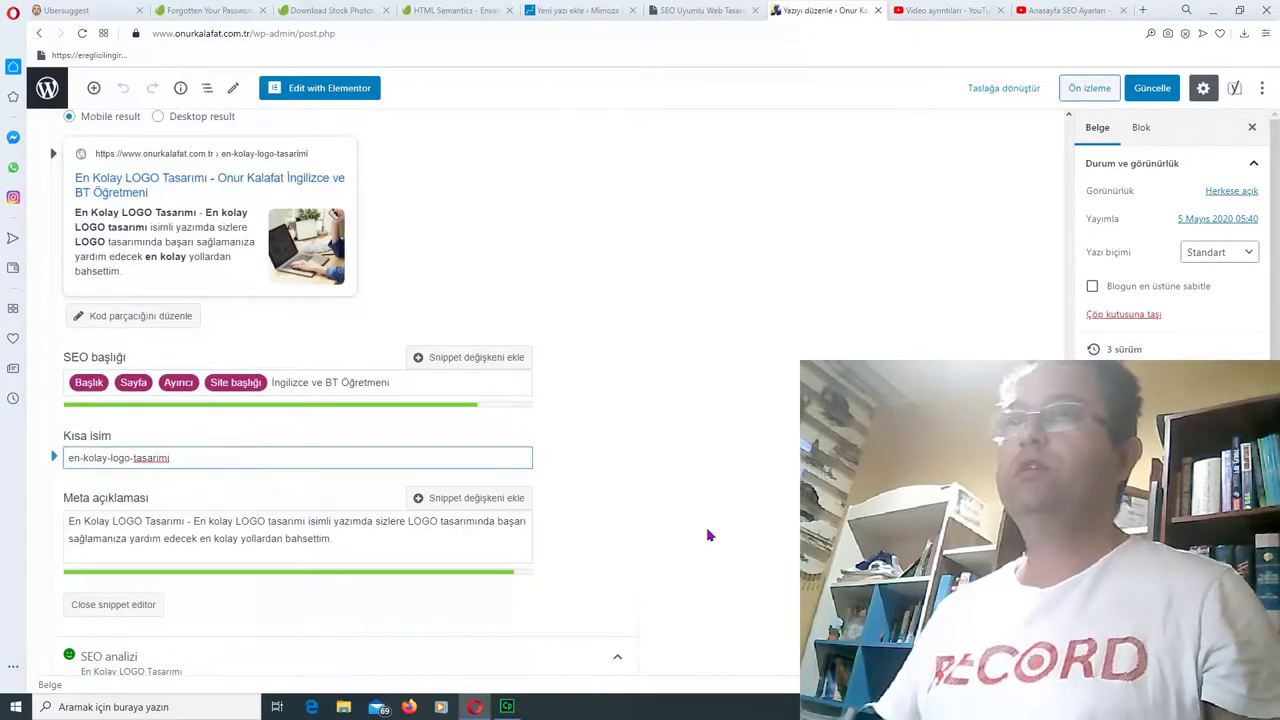
# Look back over the post's body text and update the published post with the changed SEO title.
pyautogui.scroll(5, 707, 536)
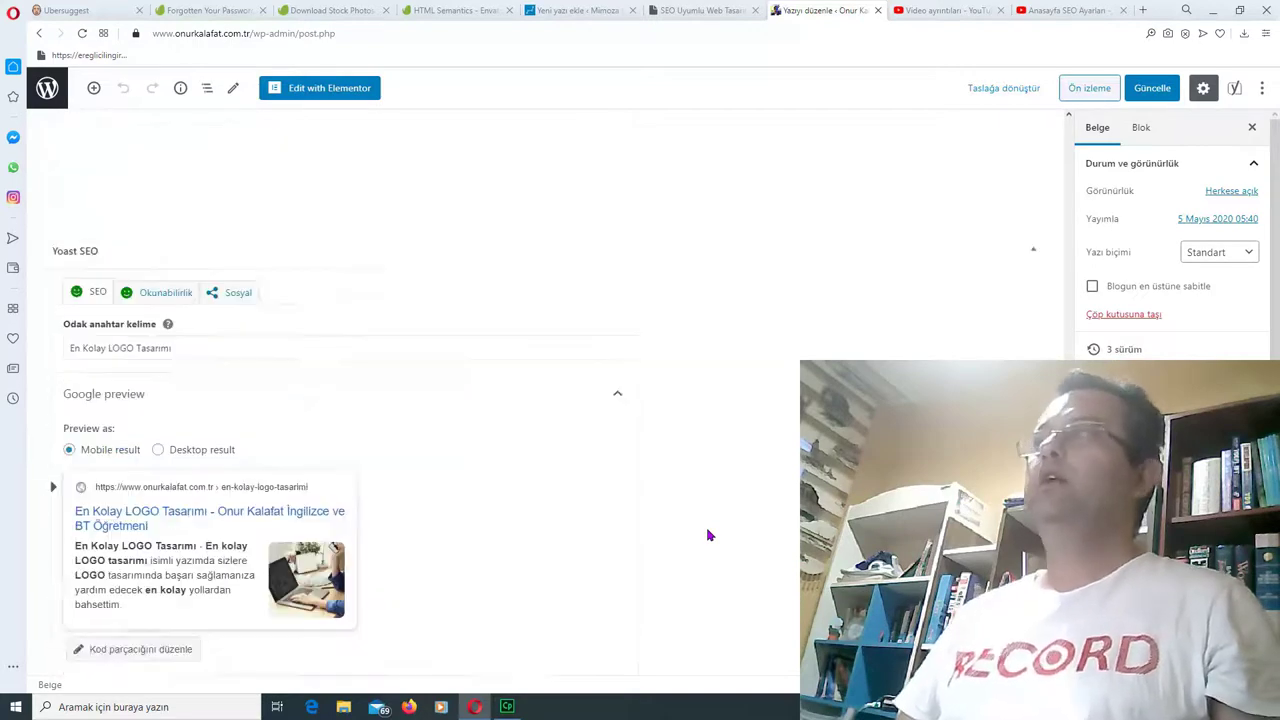
pyautogui.scroll(10, 707, 536)
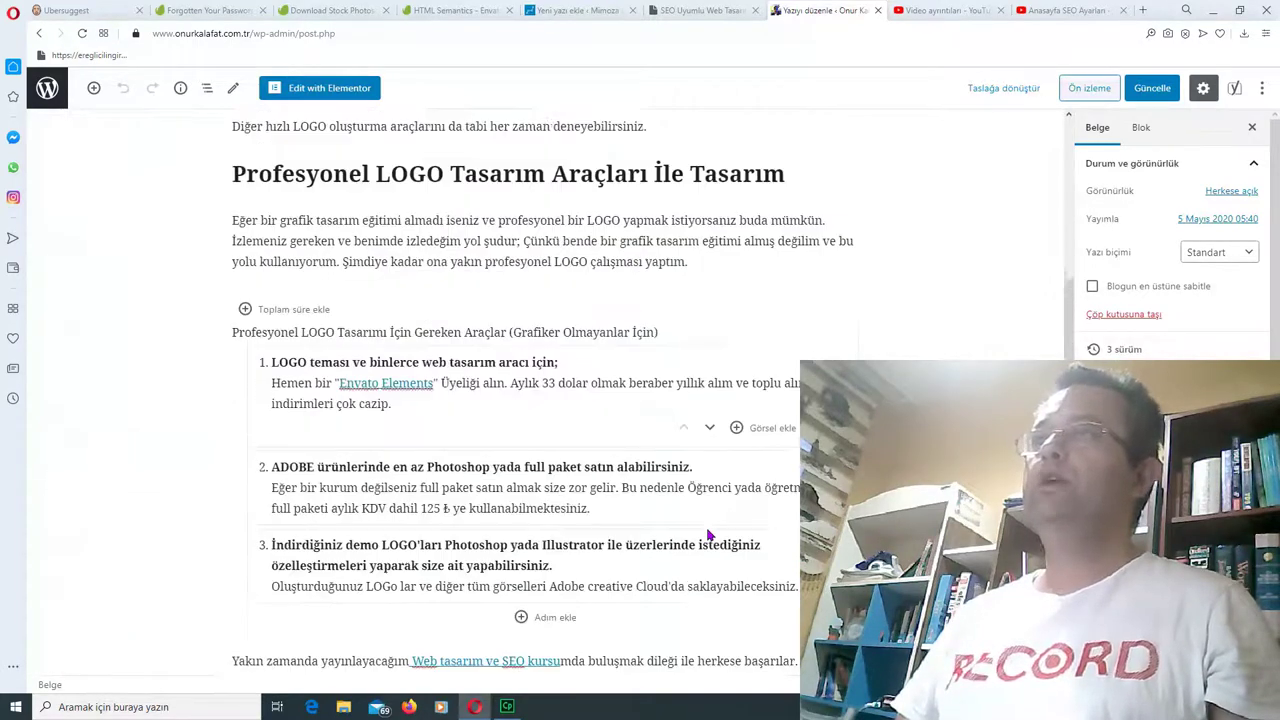
pyautogui.scroll(2, 650, 530)
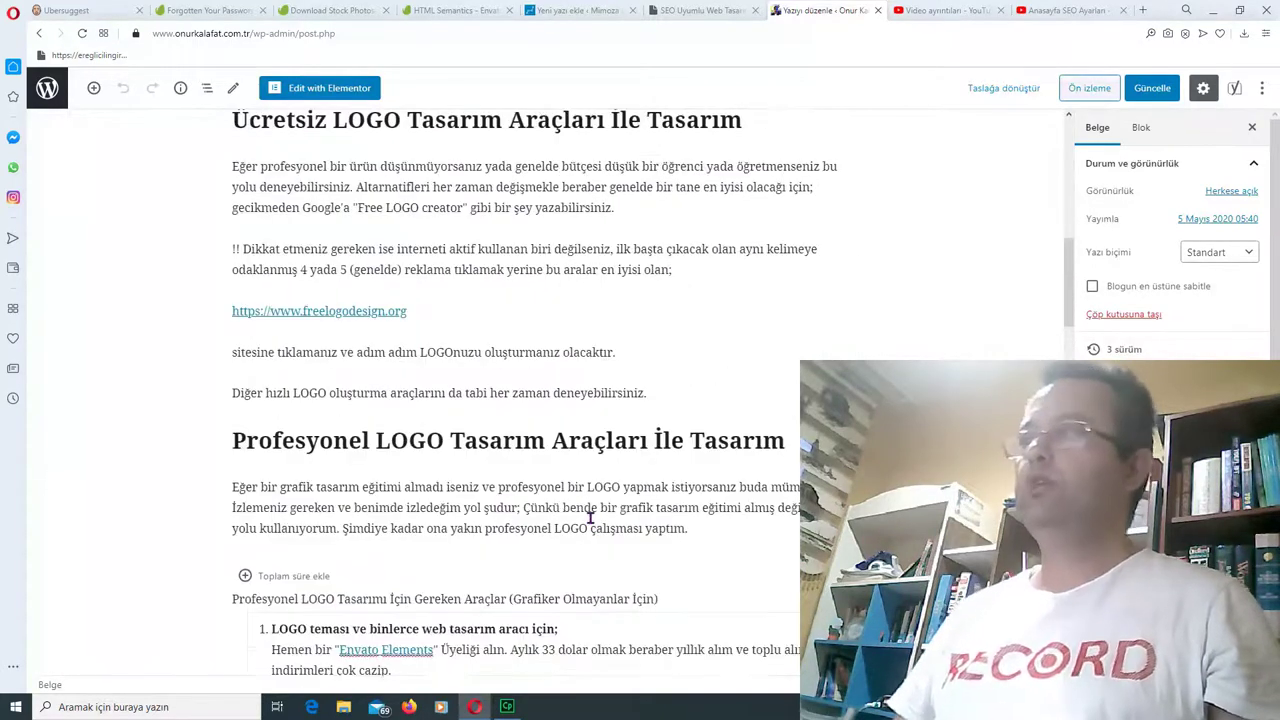
pyautogui.scroll(2, 590, 517)
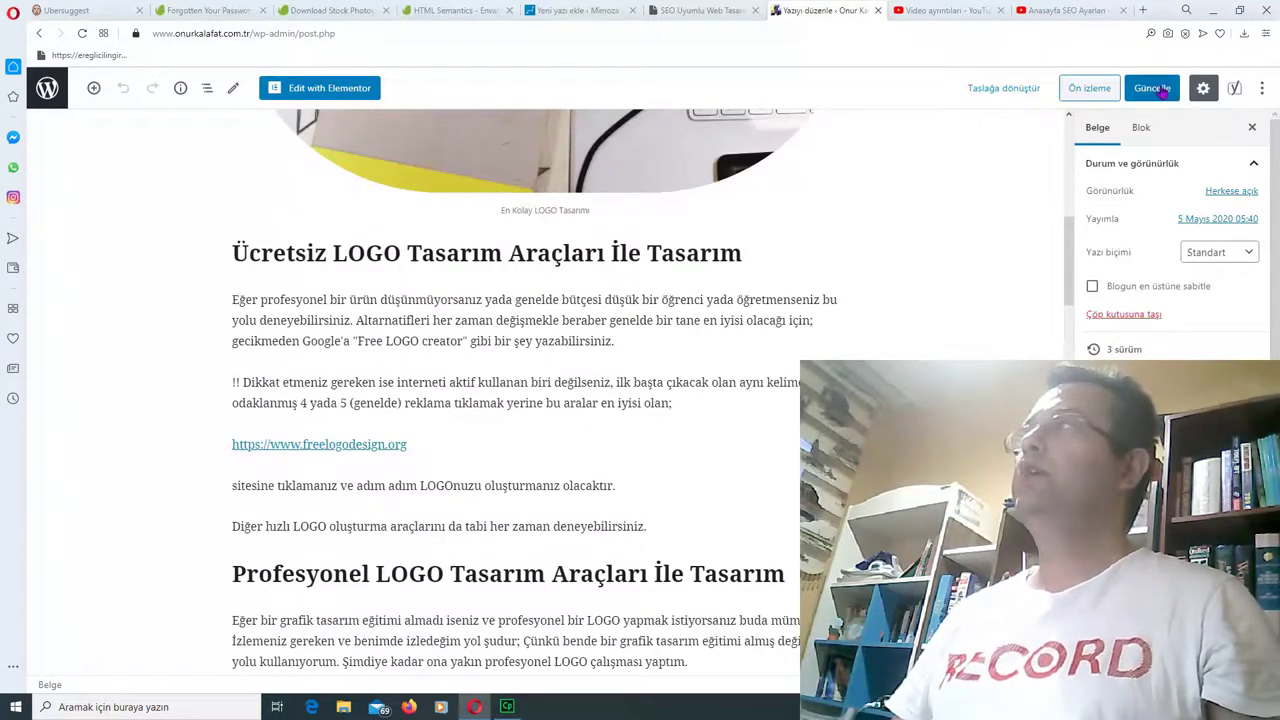
pyautogui.click(1163, 89)
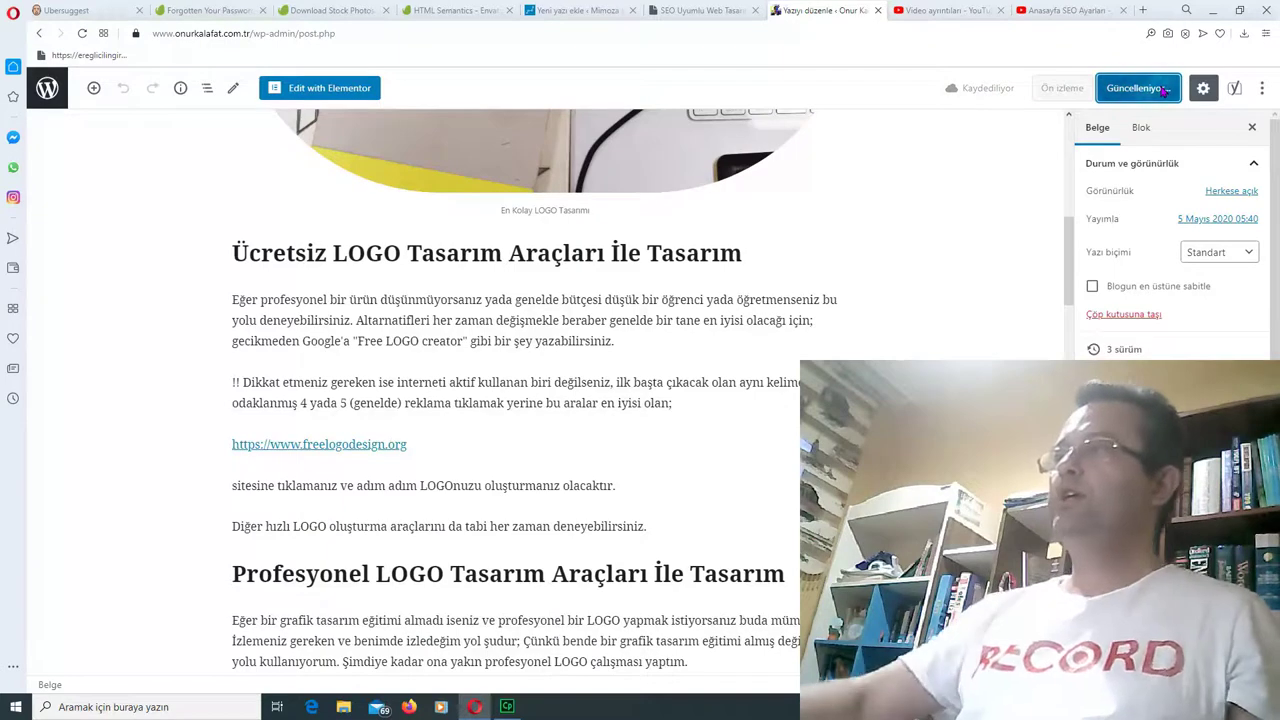